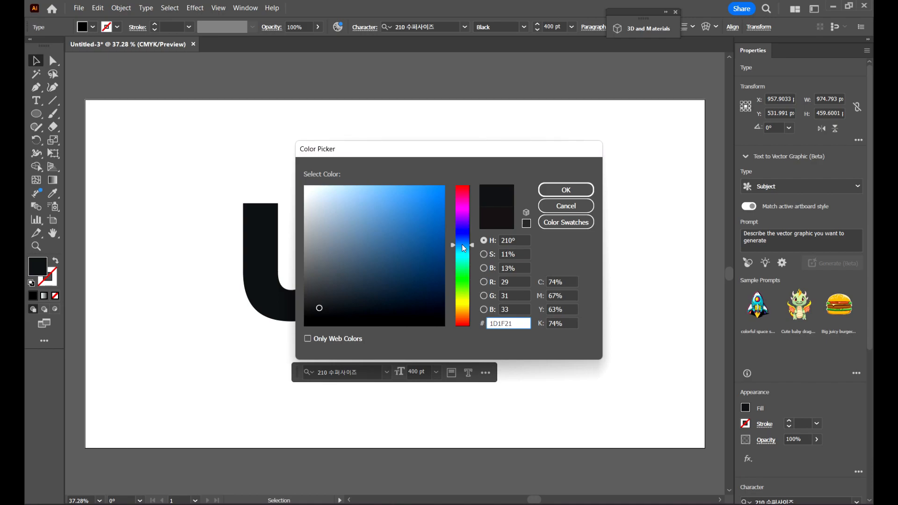
# Set the fill of the USA text to a bright sky blue with a hue of 200°
pyautogui.moveTo(444, 203)
pyautogui.mouseDown()
pyautogui.moveTo(440, 185)
pyautogui.moveTo(392, 181)
pyautogui.moveTo(411, 182)
pyautogui.moveTo(402, 180)
pyautogui.mouseUp()
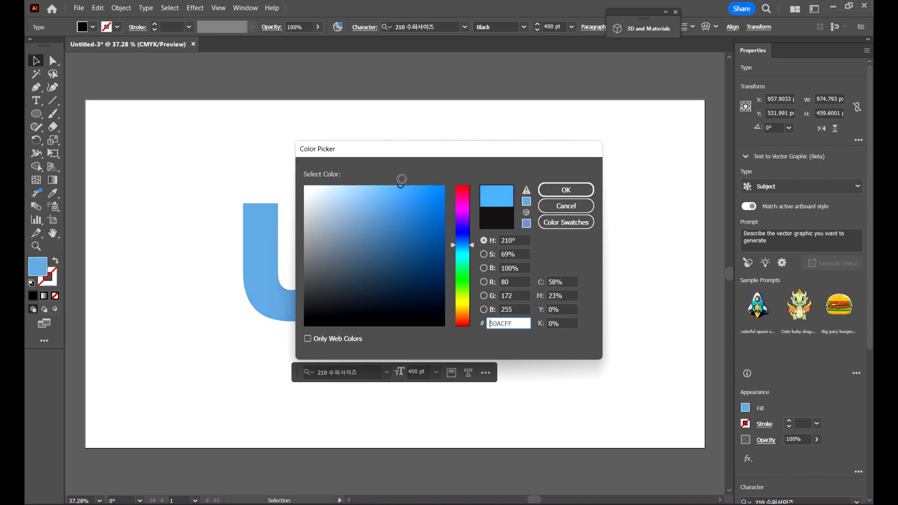
pyautogui.moveTo(462, 252); pyautogui.dragTo(463, 248)
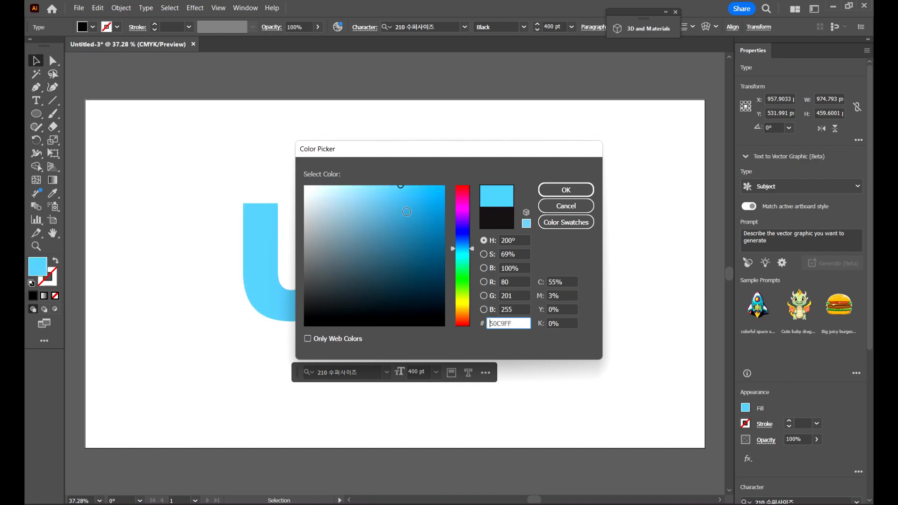
pyautogui.click(415, 186)
pyautogui.moveTo(415, 187); pyautogui.dragTo(415, 182)
pyautogui.click(564, 190)
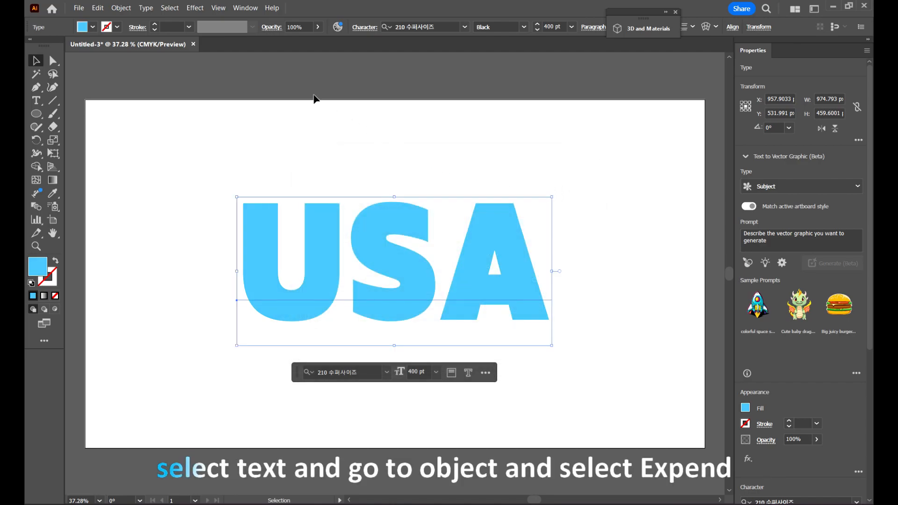
# Expand the USA text into vector shapes, including both object and fill
pyautogui.click(130, 8)
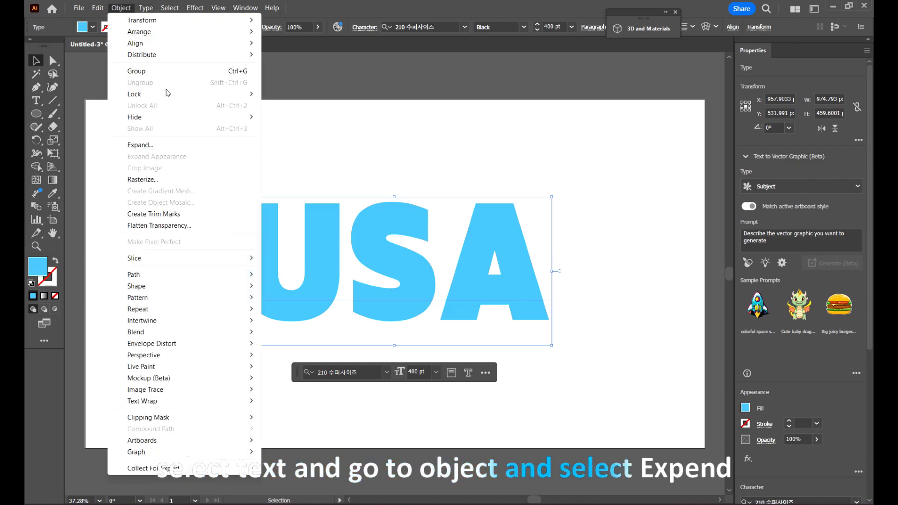
pyautogui.click(141, 145)
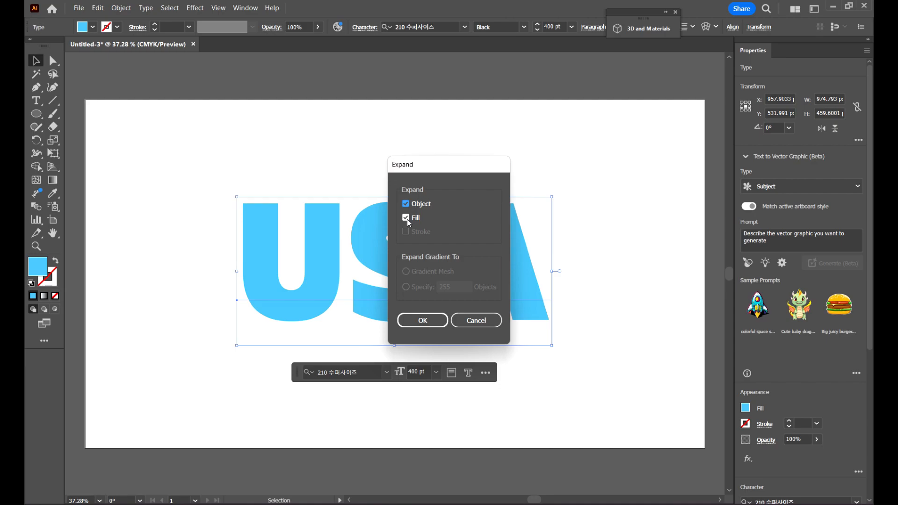
pyautogui.click(422, 318)
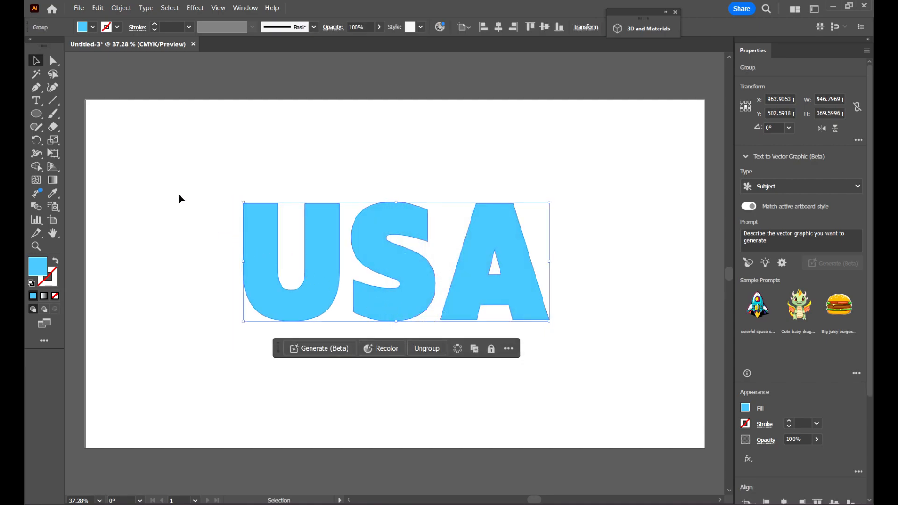
# Round all corners of the expanded USA letters by about 15 px and deselect them
pyautogui.click(58, 64)
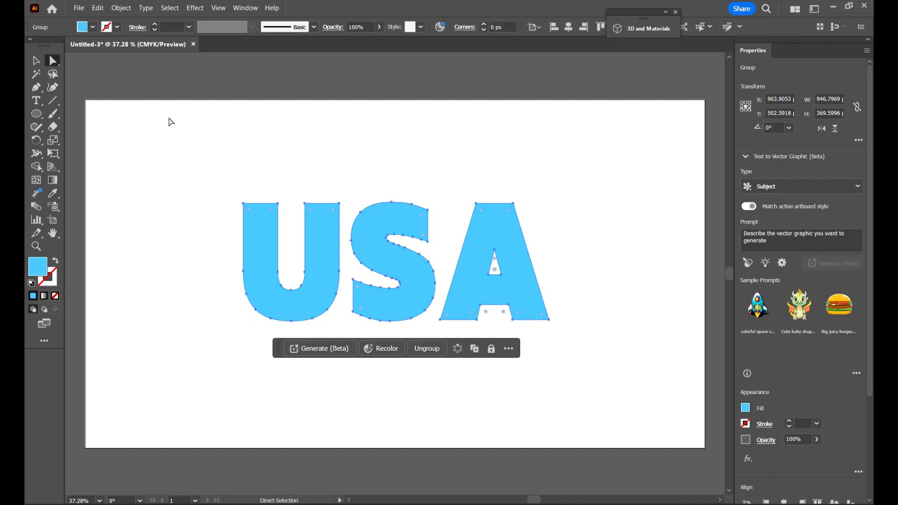
pyautogui.moveTo(250, 210); pyautogui.dragTo(255, 234)
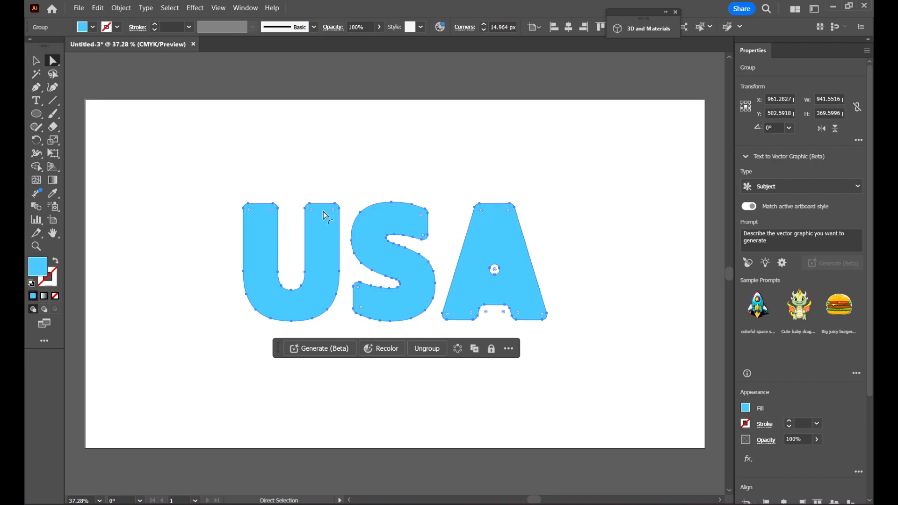
pyautogui.click(196, 214)
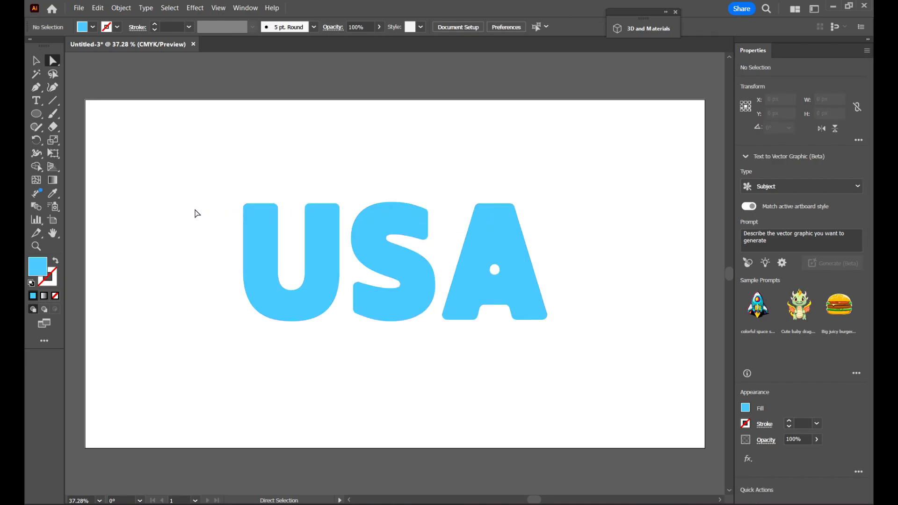
# Select all the USA letter shapes and group them
pyautogui.moveTo(200, 215); pyautogui.dragTo(576, 325)
pyautogui.rightClick(500, 252)
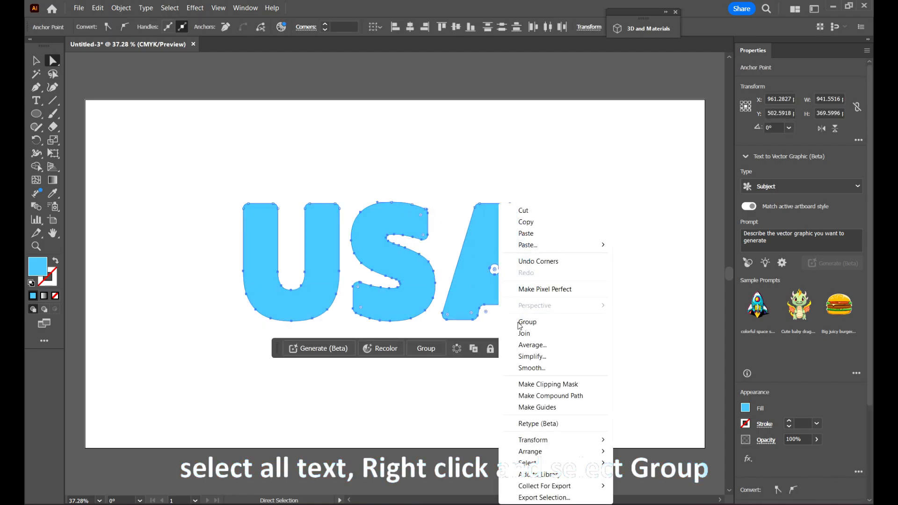
pyautogui.click(552, 323)
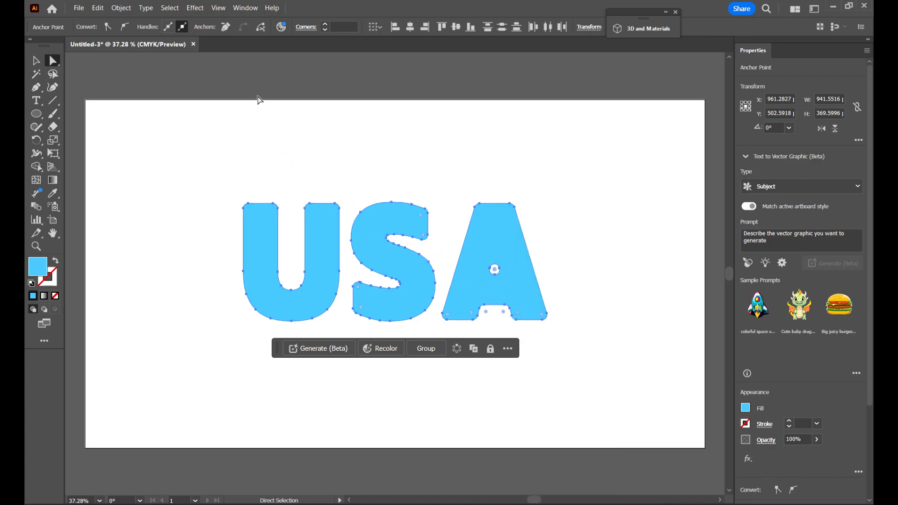
# Apply a 3D Inflate effect to the USA letters with a depth of 23 pt
pyautogui.click(196, 9)
pyautogui.moveTo(262, 73)
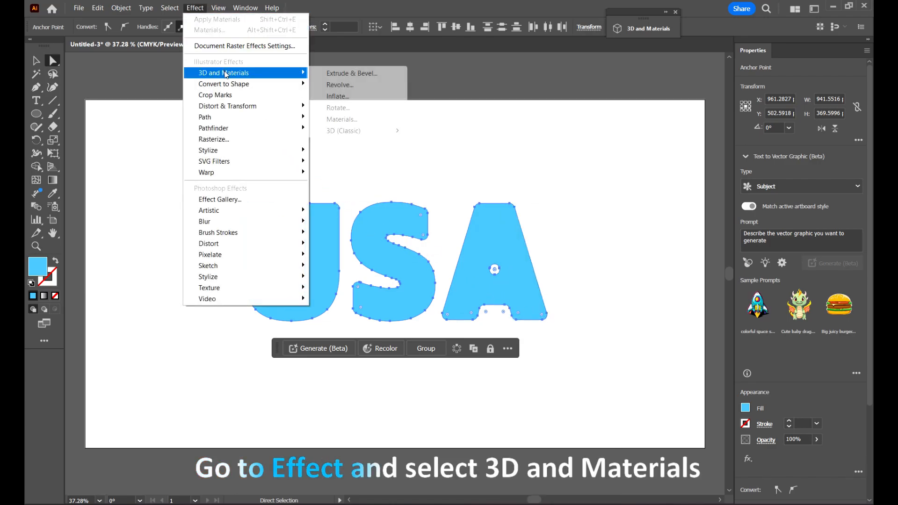
pyautogui.click(342, 120)
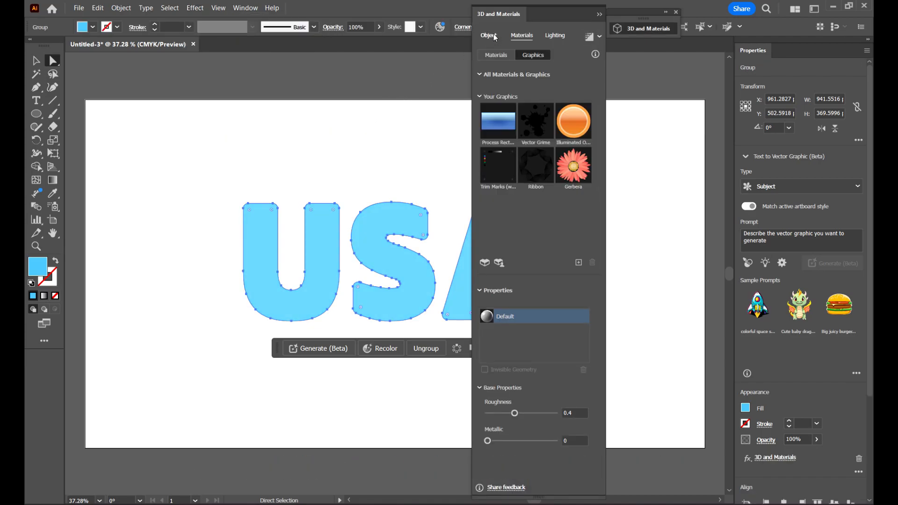
pyautogui.click(494, 37)
pyautogui.moveTo(540, 13); pyautogui.dragTo(647, 15)
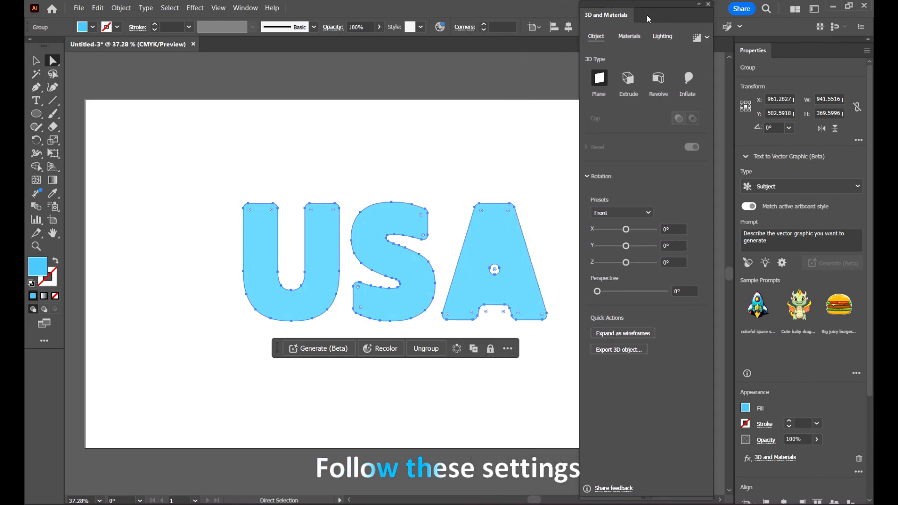
pyautogui.click(689, 80)
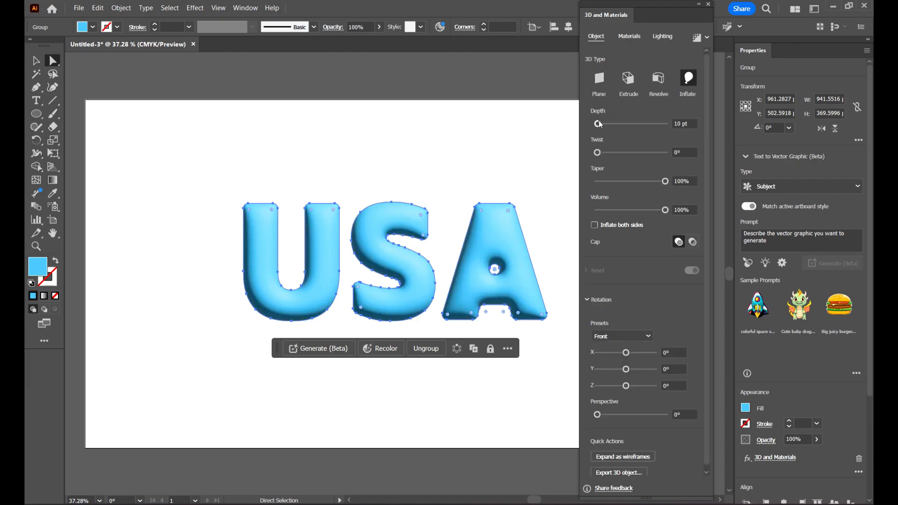
pyautogui.moveTo(599, 119); pyautogui.dragTo(602, 121)
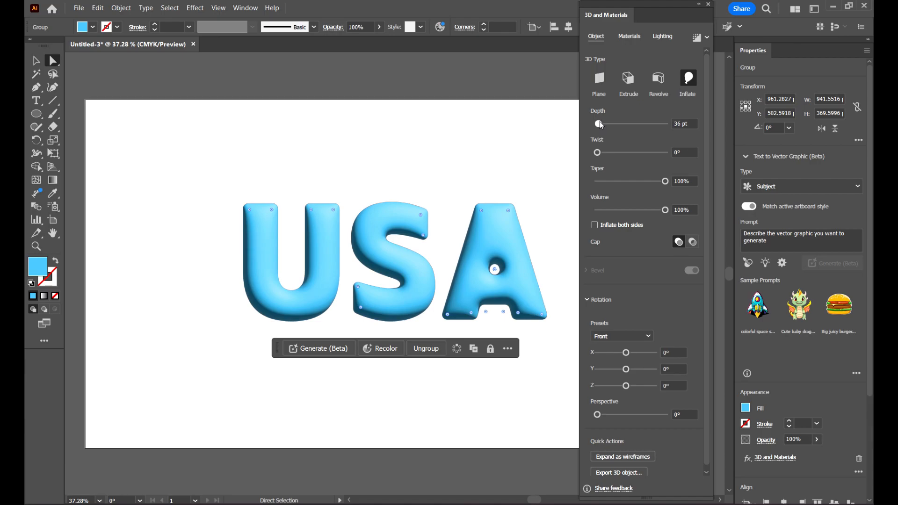
pyautogui.moveTo(600, 121); pyautogui.dragTo(599, 122)
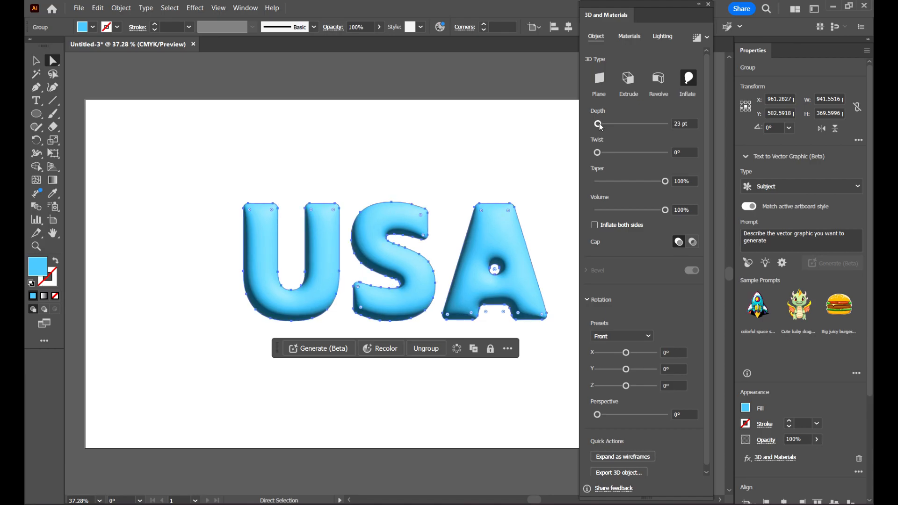
# Set the Default base material's roughness to 0.18 and metallic to 0.55
pyautogui.click(627, 38)
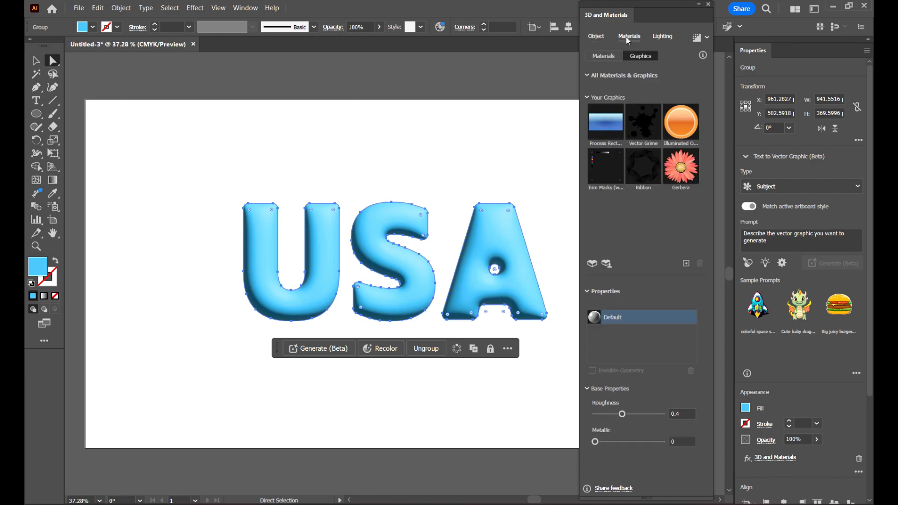
pyautogui.click(614, 55)
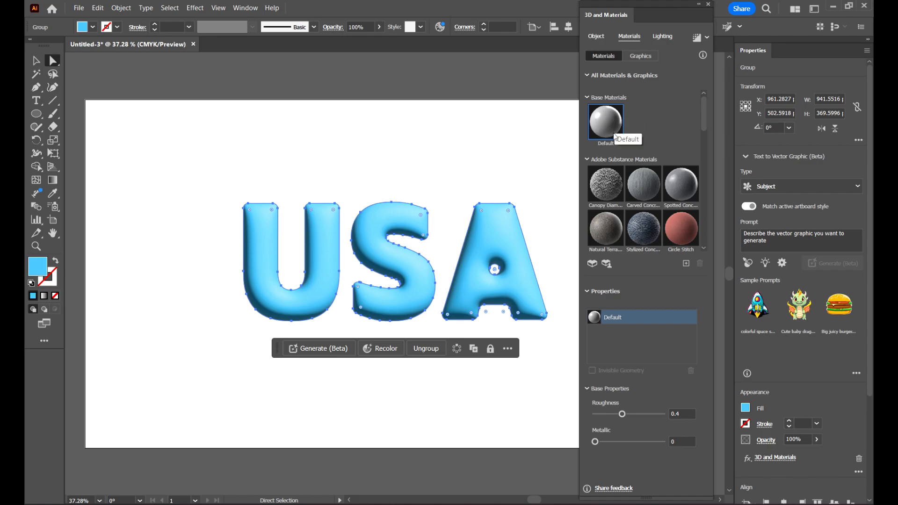
pyautogui.click(618, 415)
pyautogui.moveTo(605, 414); pyautogui.dragTo(603, 414)
pyautogui.moveTo(595, 444); pyautogui.dragTo(639, 442)
pyautogui.moveTo(605, 416); pyautogui.dragTo(609, 417)
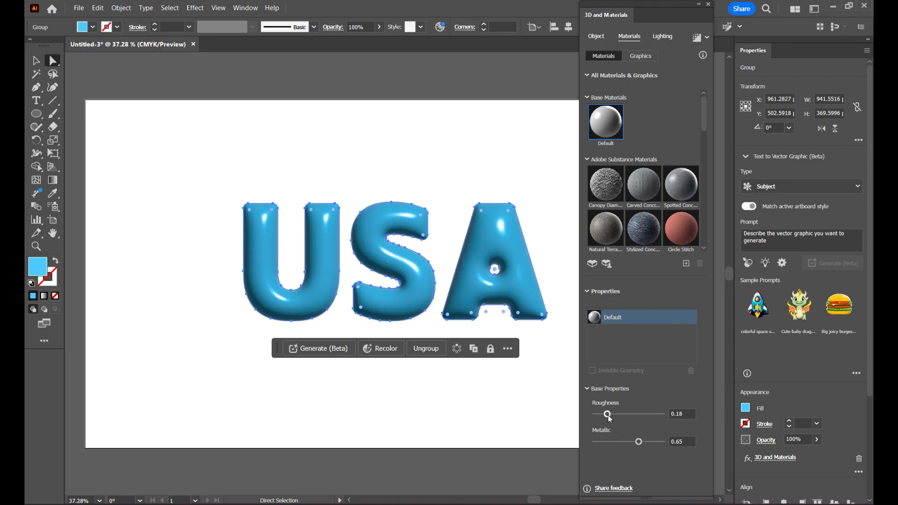
pyautogui.moveTo(639, 443); pyautogui.dragTo(632, 442)
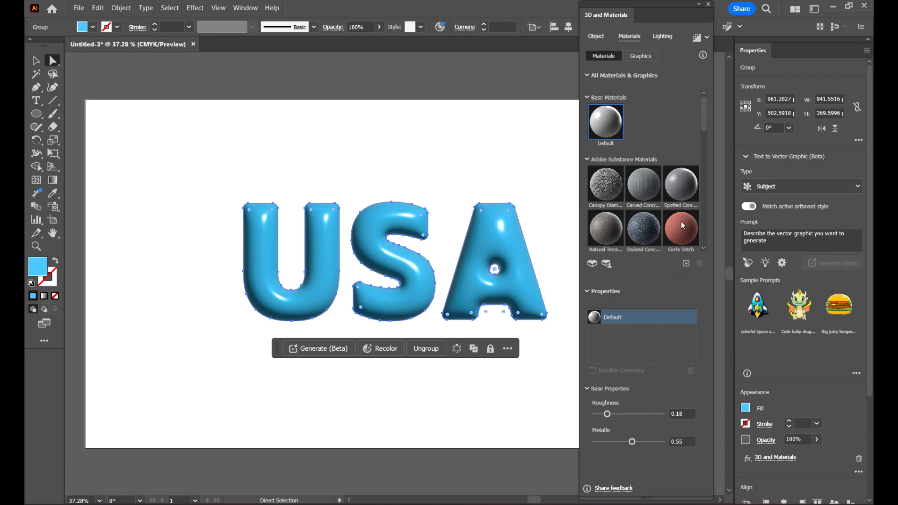
# Enable shadows behind the letters with 6% distance from the object and 160% shadow bounds
pyautogui.click(661, 38)
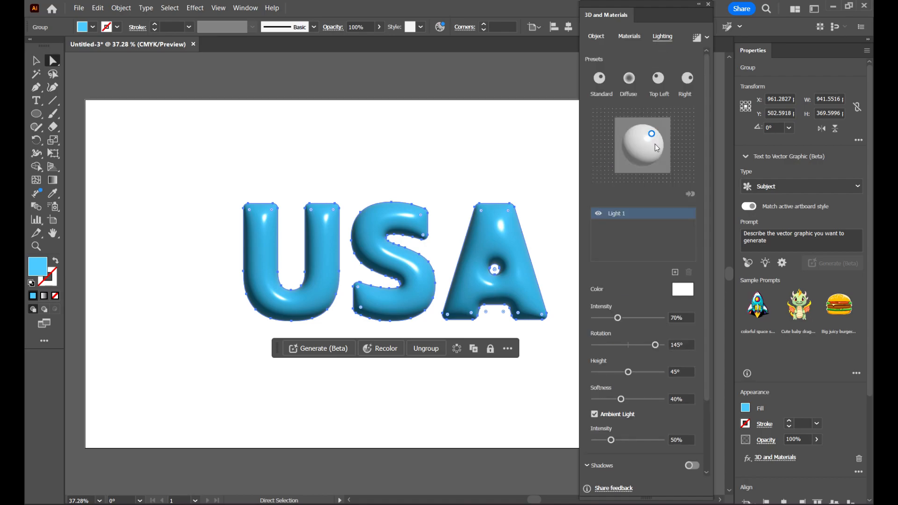
pyautogui.click(693, 466)
pyautogui.scroll(-3, 684, 433)
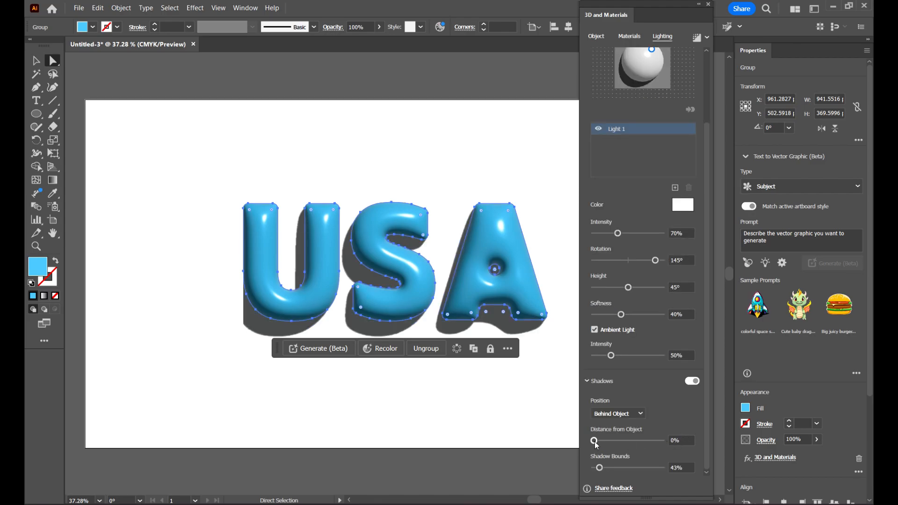
pyautogui.moveTo(595, 442)
pyautogui.mouseDown()
pyautogui.moveTo(602, 466)
pyautogui.moveTo(619, 465)
pyautogui.moveTo(600, 447)
pyautogui.mouseUp()
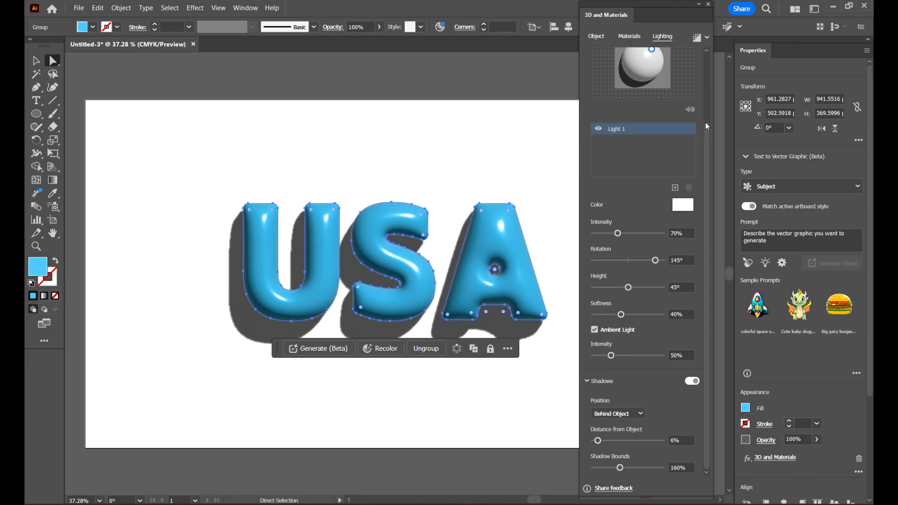
# Move the light to about 115° rotation and 52° height, and add a second light at about 59° rotation and 50° height
pyautogui.scroll(2, 703, 122)
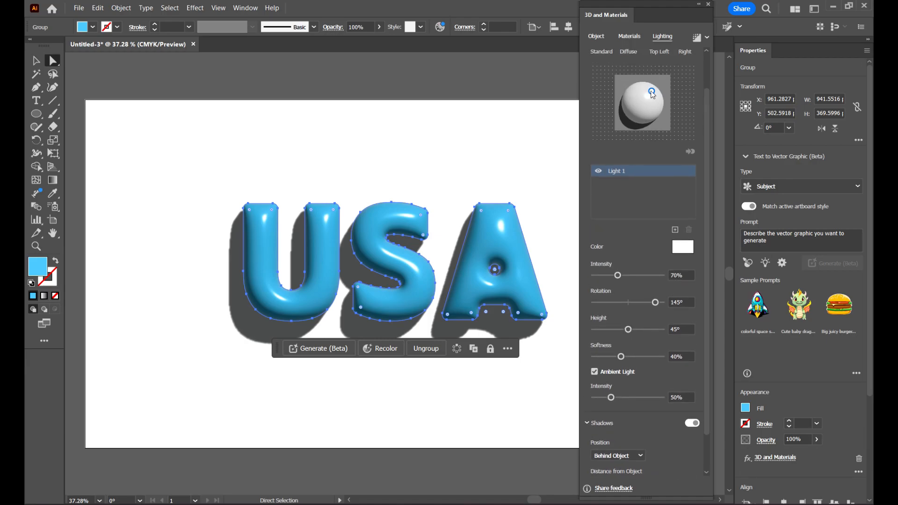
pyautogui.moveTo(652, 94); pyautogui.dragTo(656, 101)
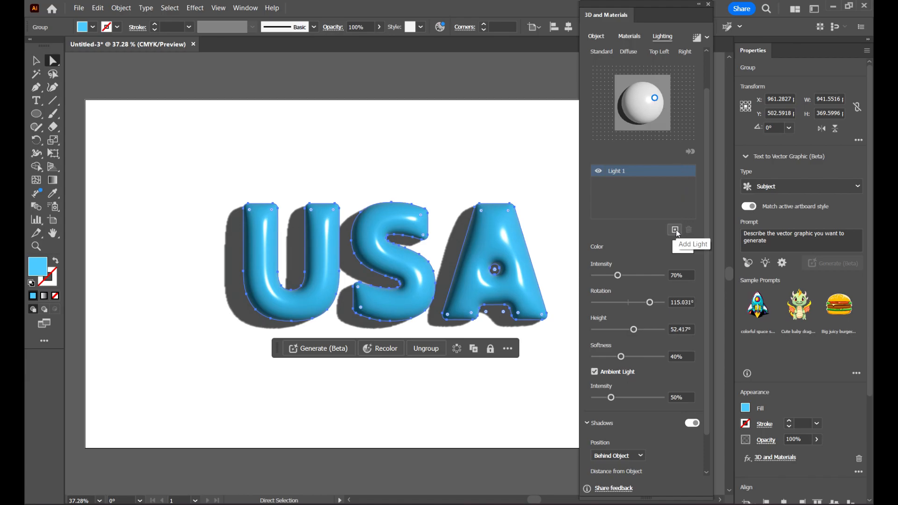
pyautogui.click(675, 230)
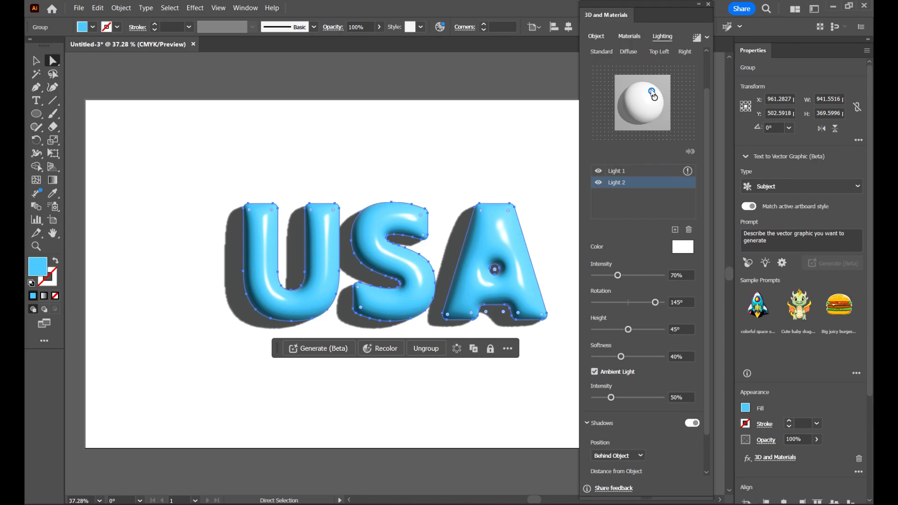
pyautogui.moveTo(654, 96); pyautogui.dragTo(657, 115)
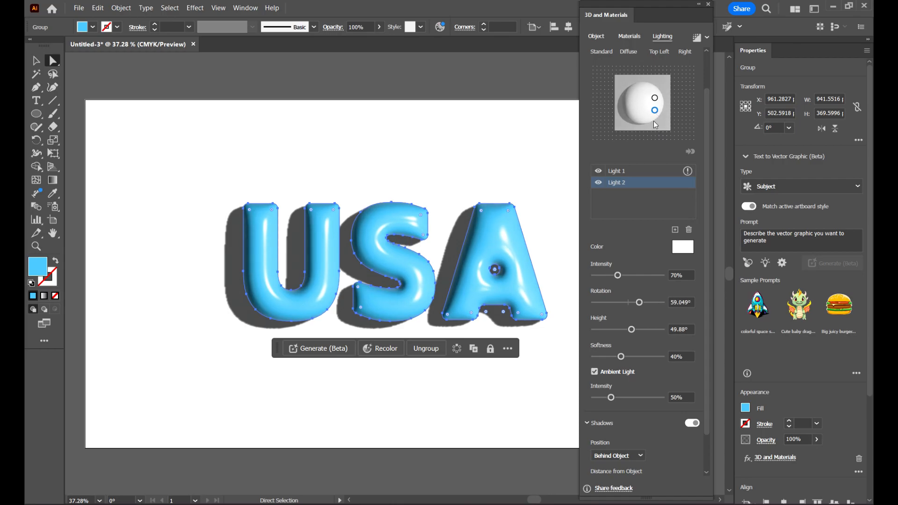
pyautogui.click(537, 77)
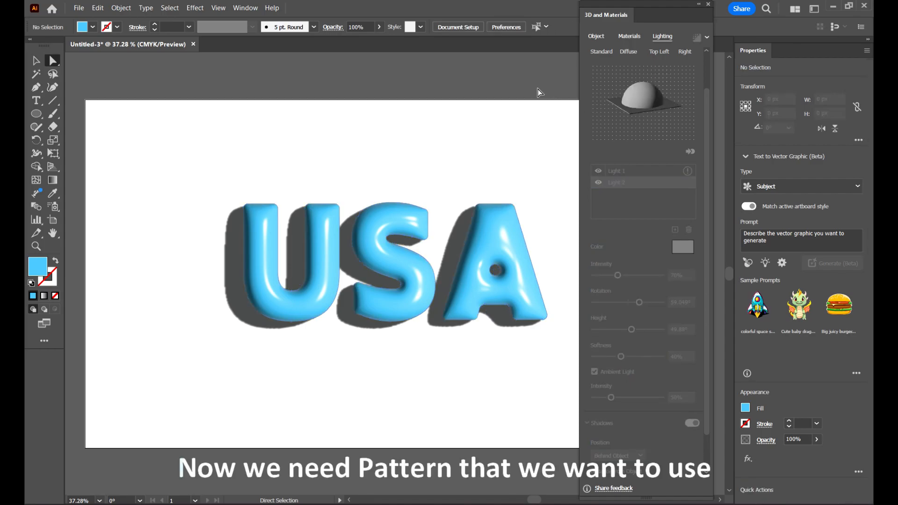
# Move the star pattern image higher above the artboard, beside the striped pattern image
pyautogui.hotkey('ctrl', '-')
pyautogui.hotkey('ctrl', '-')
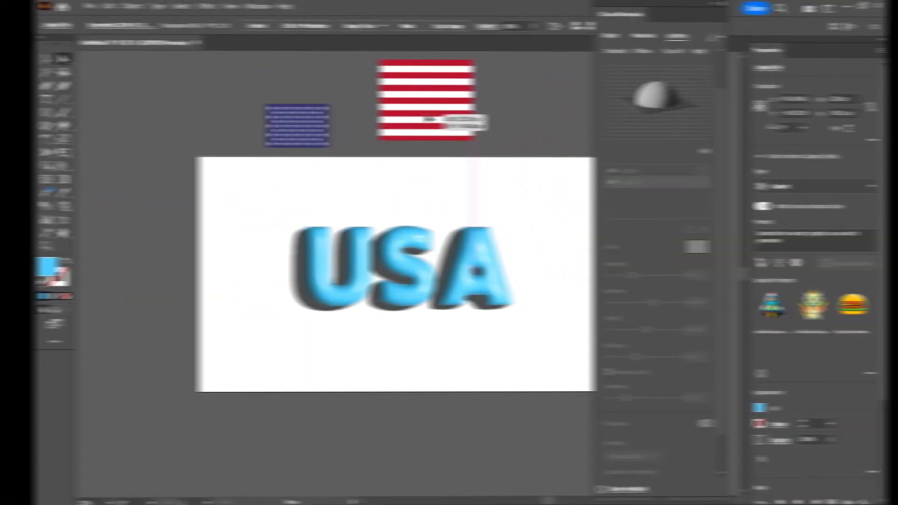
pyautogui.moveTo(303, 133); pyautogui.dragTo(323, 110)
# Trace the red and white striped image with the 6 Colors preset and expand the result
pyautogui.keyDown('shift'); pyautogui.click(393, 122); pyautogui.keyUp('shift')
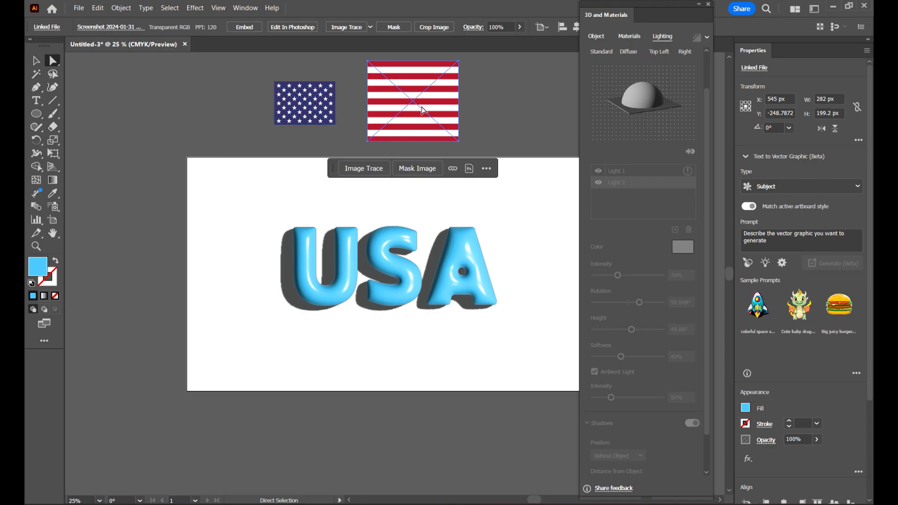
pyautogui.click(370, 27)
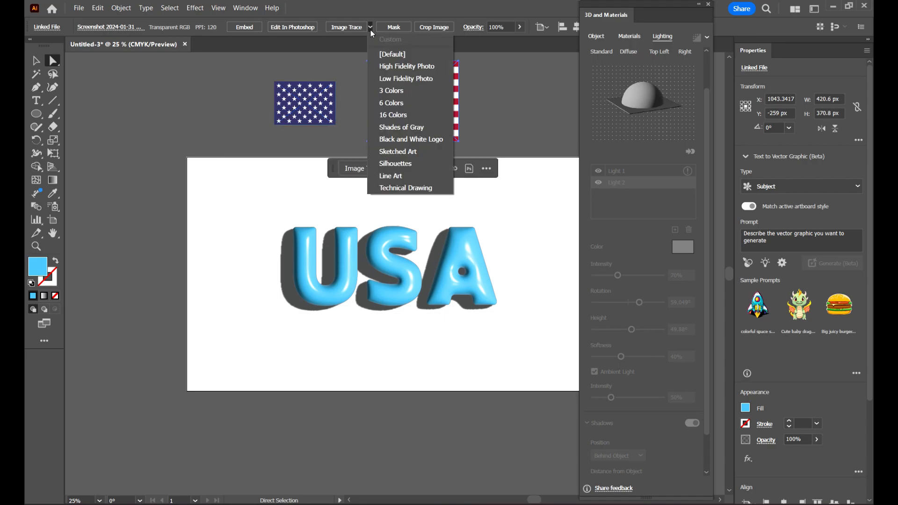
pyautogui.click(388, 103)
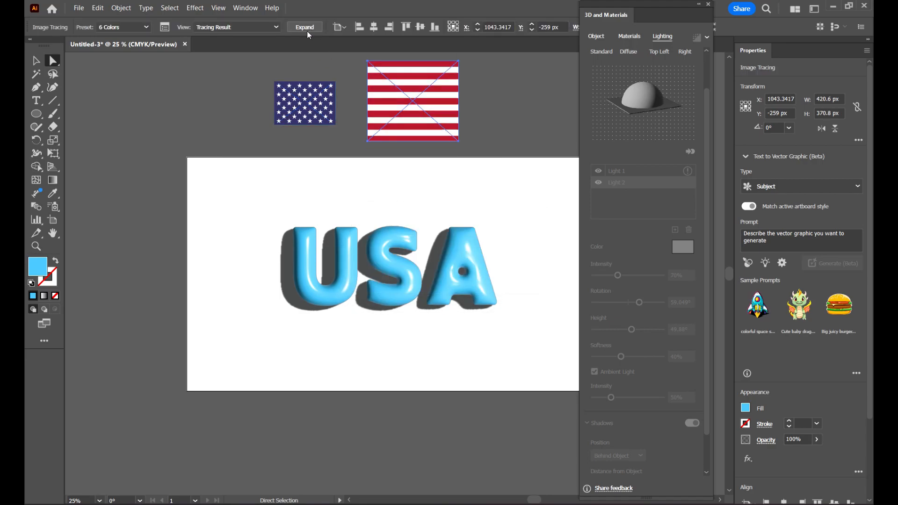
pyautogui.click(307, 30)
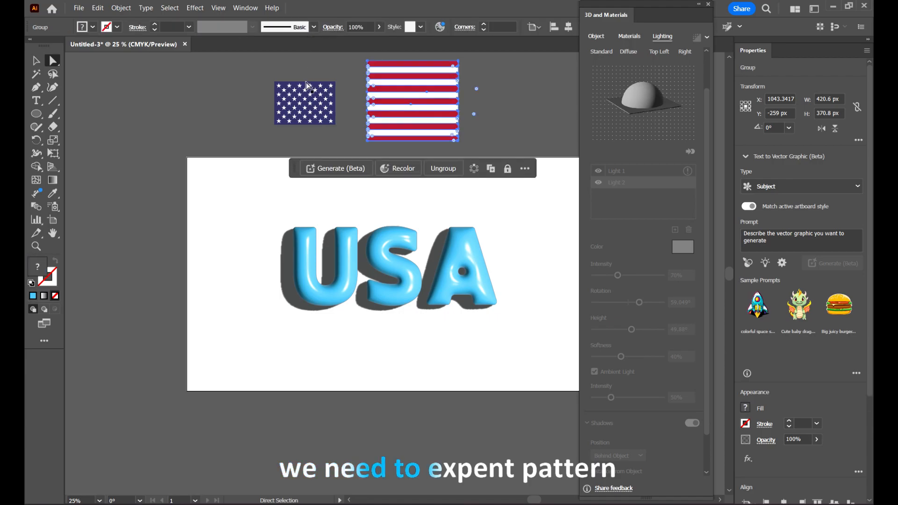
# Trace the blue star pattern image with the 6 Colors preset and expand the result
pyautogui.click(305, 103)
pyautogui.click(370, 27)
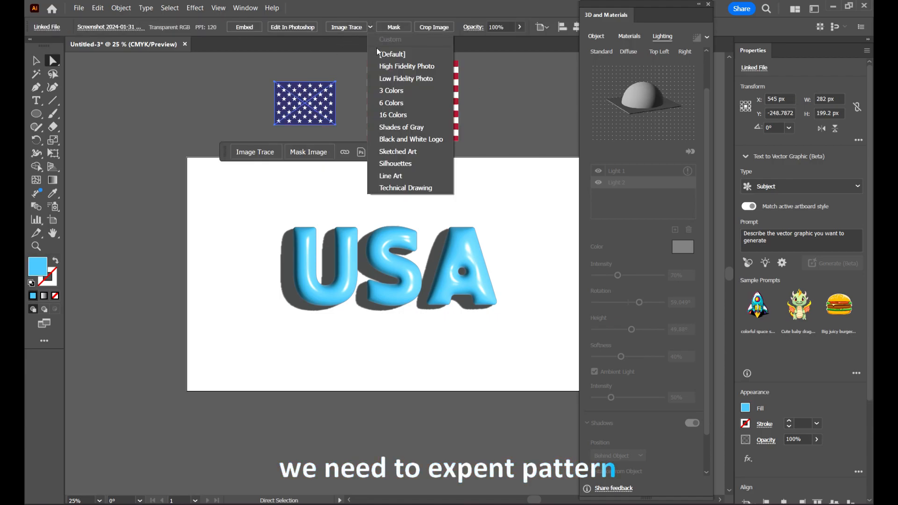
pyautogui.click(387, 102)
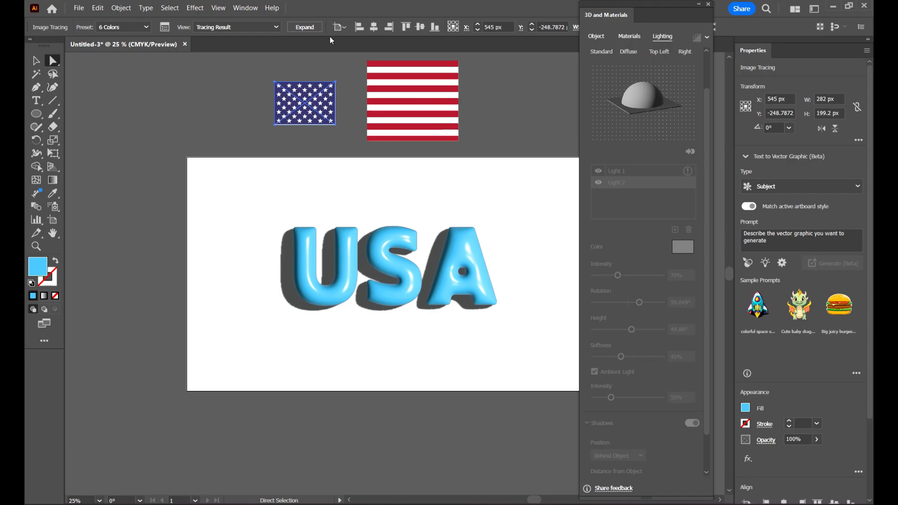
pyautogui.click(317, 29)
pyautogui.click(338, 73)
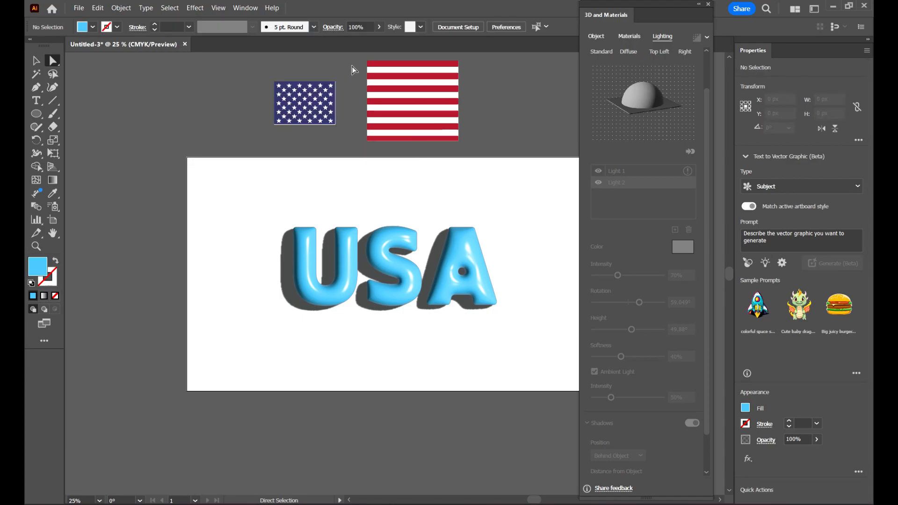
pyautogui.click(447, 138)
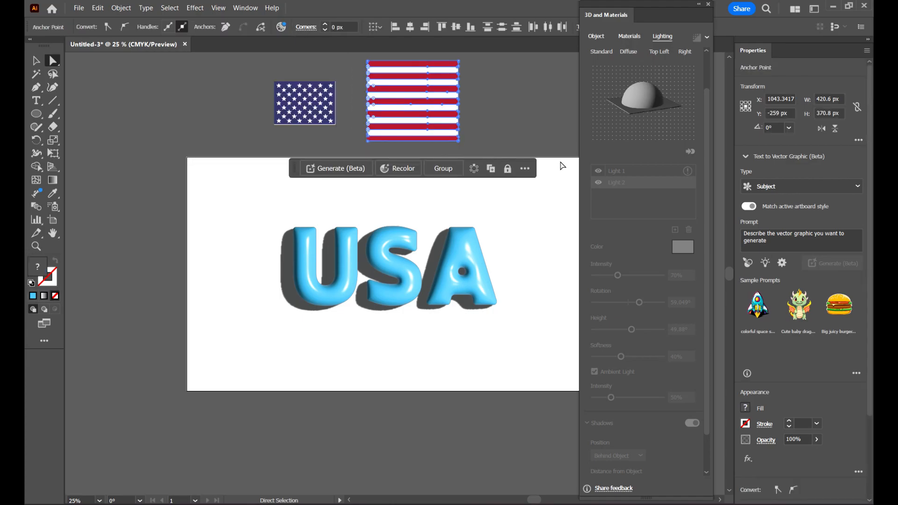
pyautogui.click(541, 124)
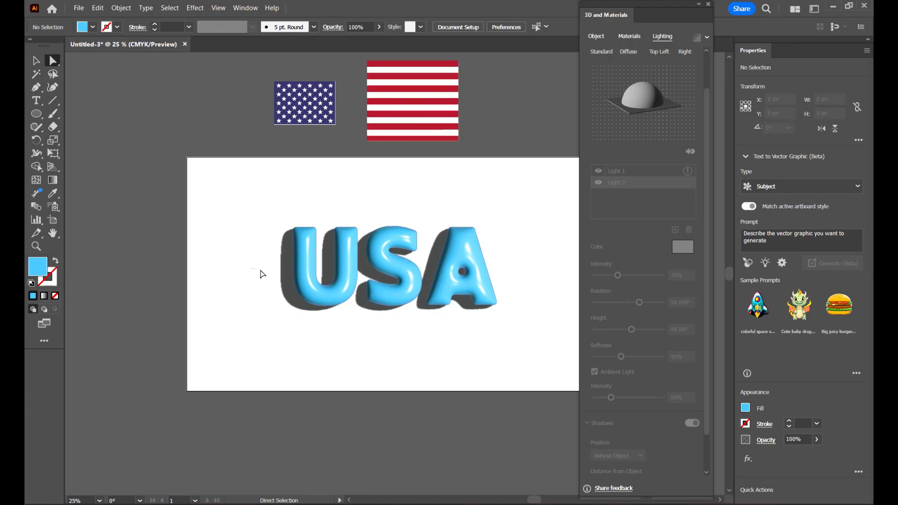
# Select the USA lettering and open the graphics collection in its 3D materials settings
pyautogui.moveTo(254, 271); pyautogui.dragTo(528, 302)
pyautogui.click(457, 281)
pyautogui.click(400, 278)
pyautogui.moveTo(528, 180); pyautogui.dragTo(263, 345)
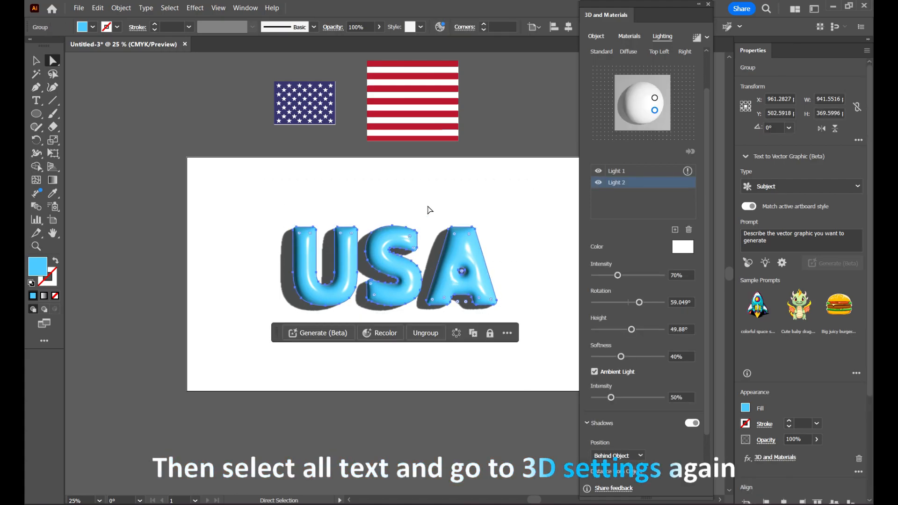
pyautogui.click(630, 36)
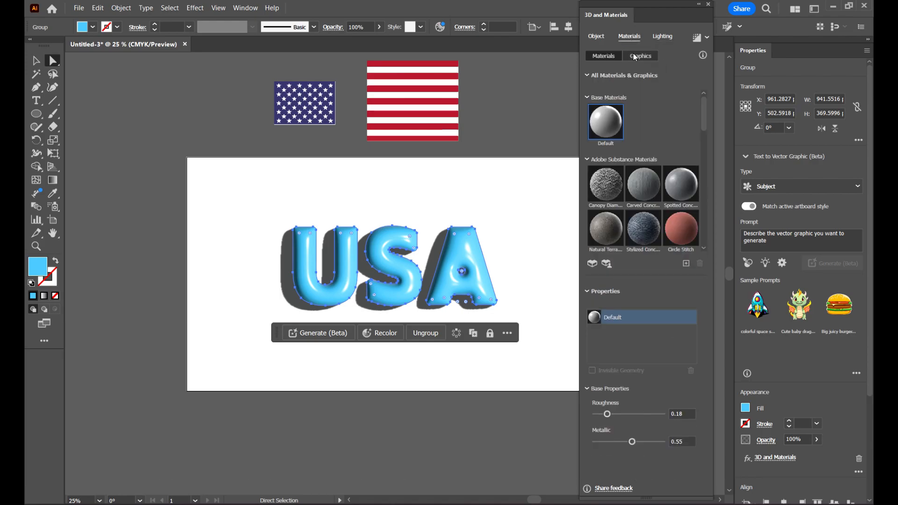
pyautogui.click(633, 54)
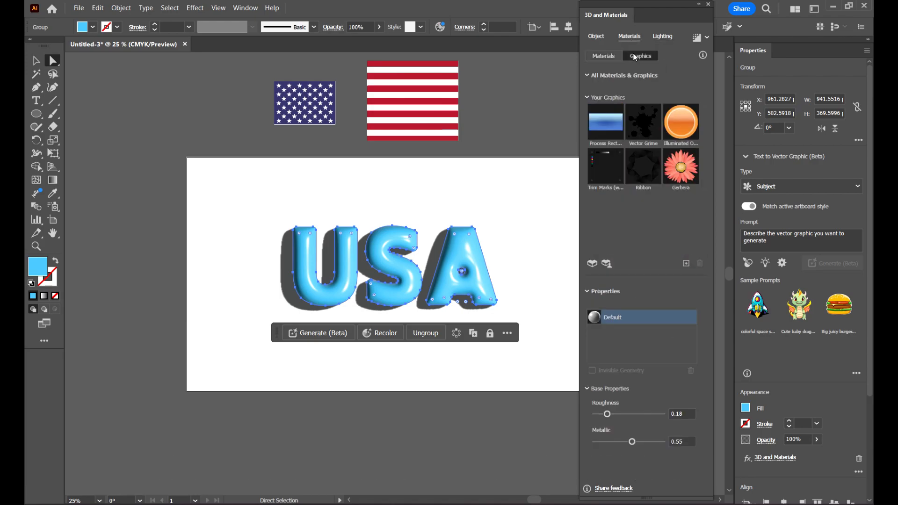
# Add the whole red and white striped pattern to the 3D graphics collection as a single graphic
pyautogui.moveTo(474, 86); pyautogui.dragTo(404, 153)
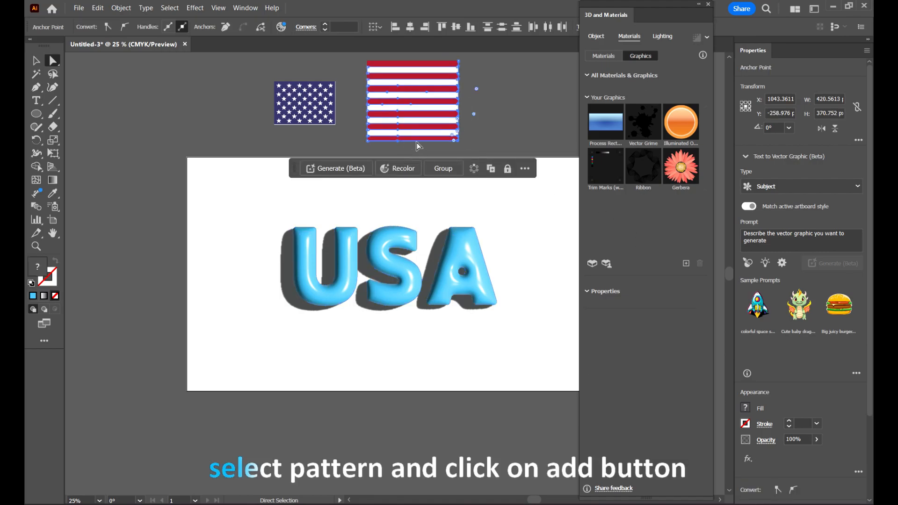
pyautogui.moveTo(482, 60); pyautogui.dragTo(370, 152)
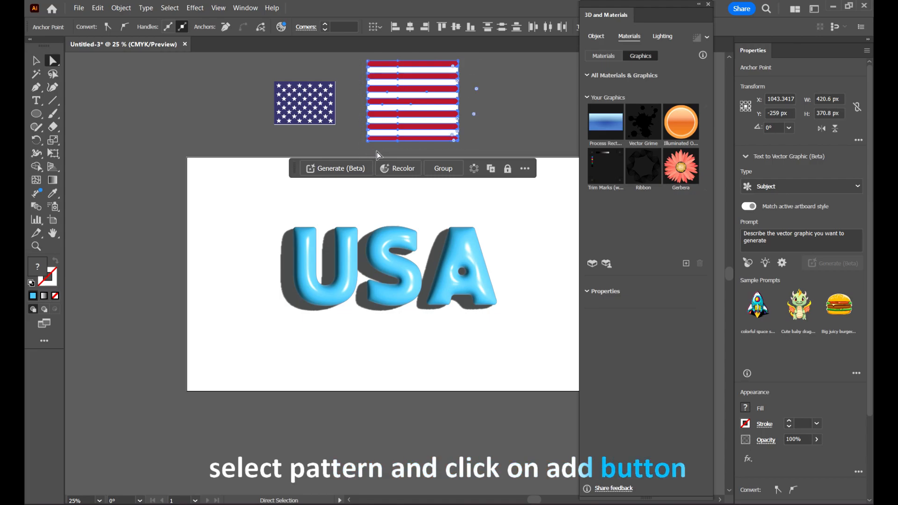
pyautogui.click(684, 264)
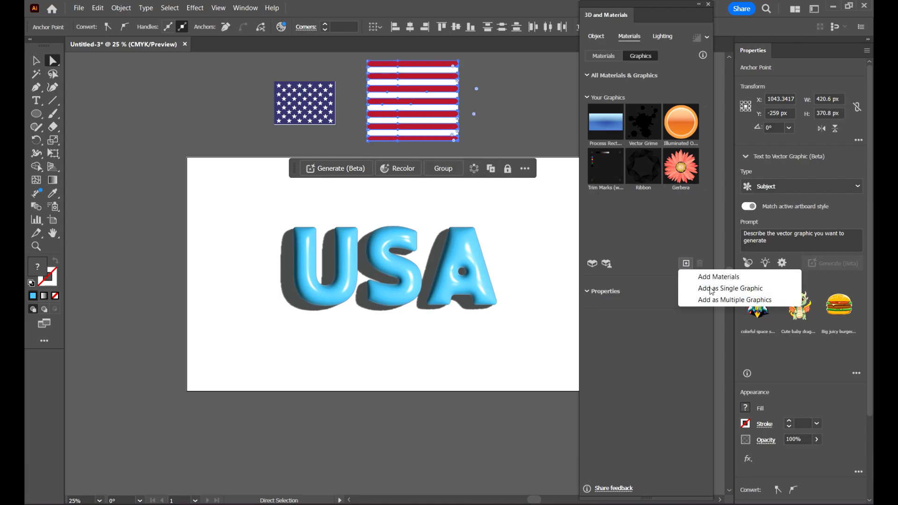
pyautogui.click(772, 288)
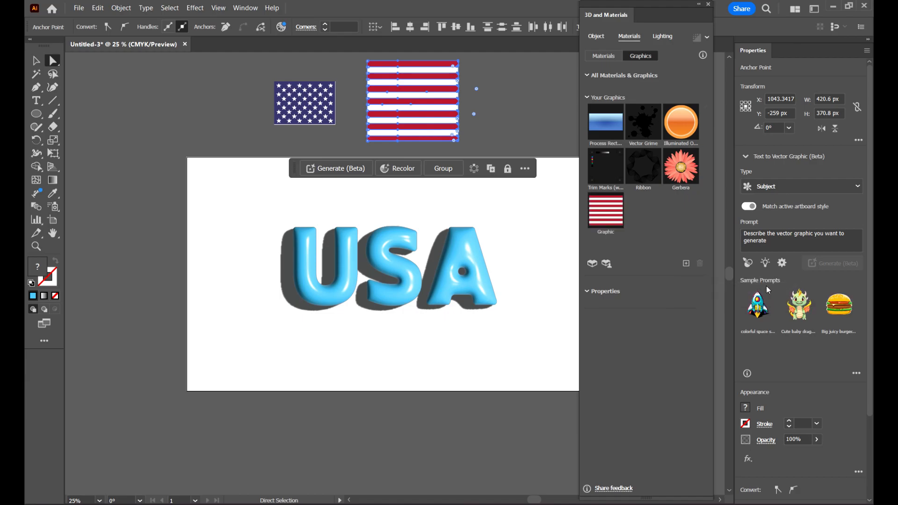
# Add the expanded star pattern to the 3D graphics collection as a single graphic
pyautogui.click(335, 123)
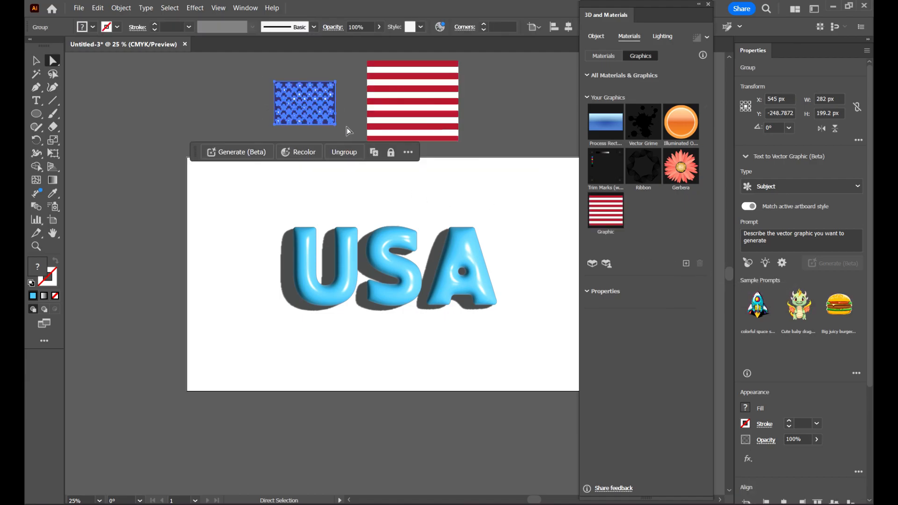
pyautogui.click(686, 264)
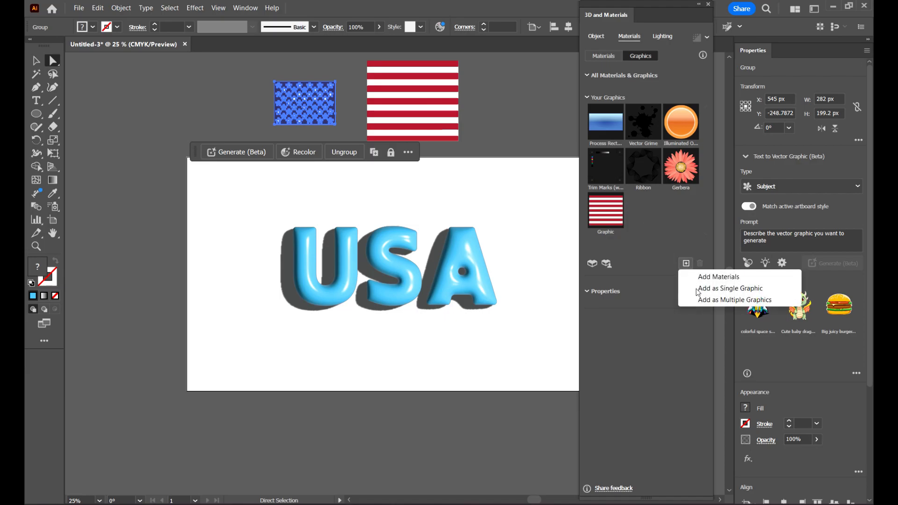
pyautogui.click(774, 290)
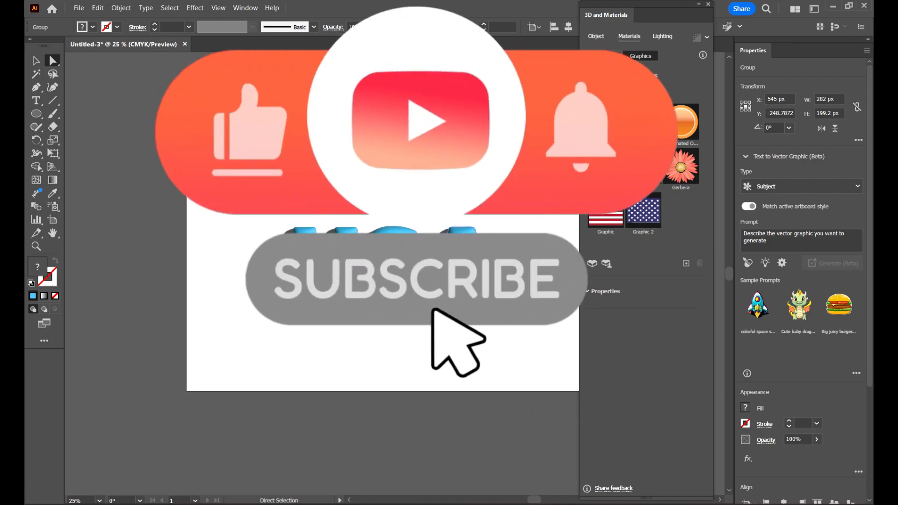
# Apply the star graphic to the USA lettering, scaled to about 275.5% and positioned so it covers the letter U
pyautogui.moveTo(522, 220); pyautogui.dragTo(238, 307)
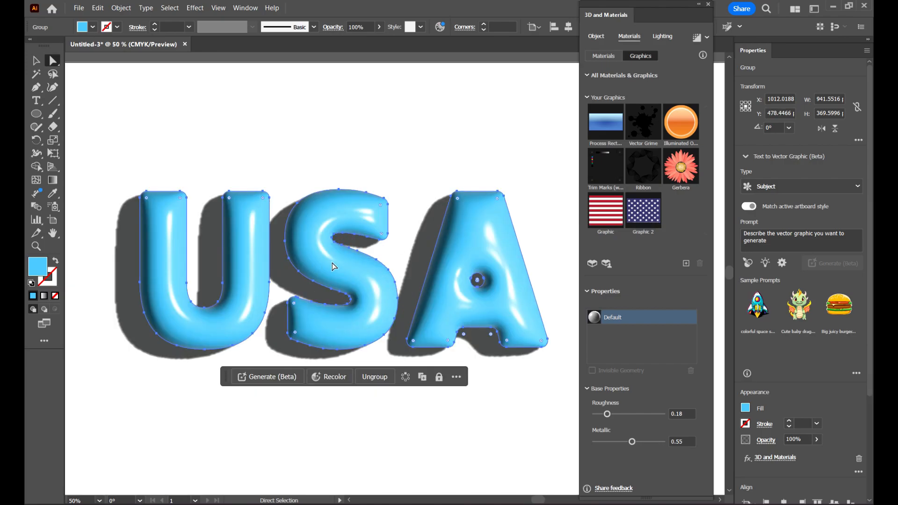
pyautogui.click(638, 214)
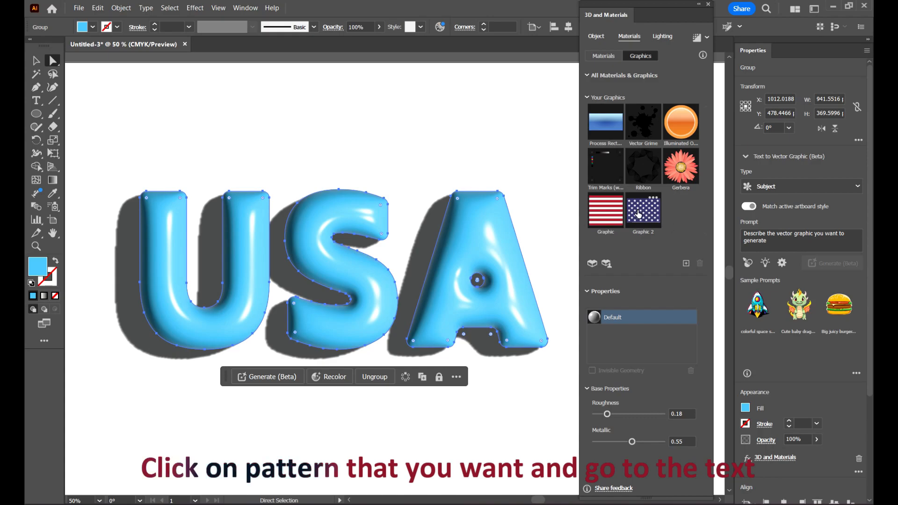
pyautogui.click(345, 266)
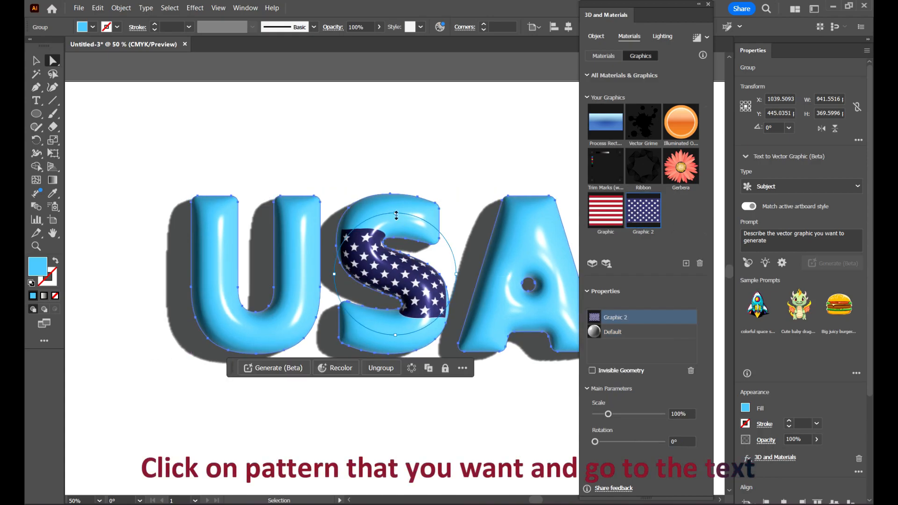
pyautogui.moveTo(396, 215); pyautogui.dragTo(410, 106)
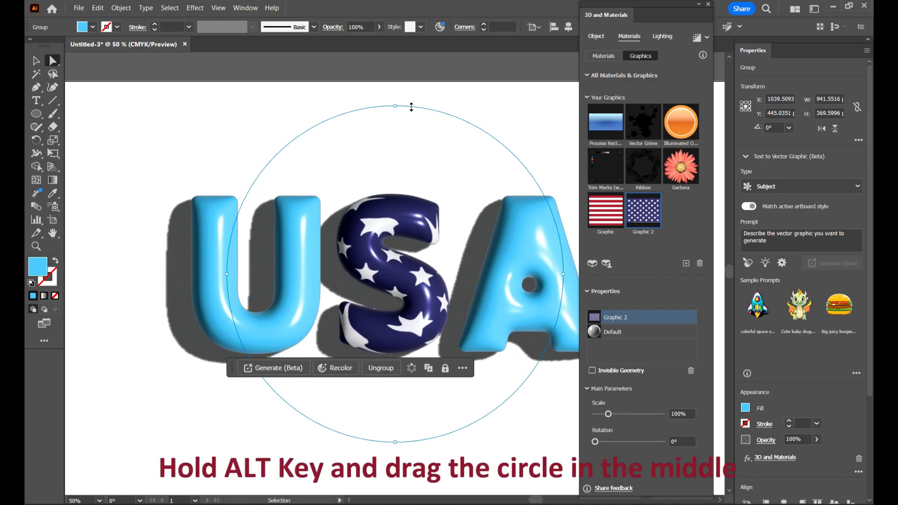
pyautogui.moveTo(371, 274); pyautogui.dragTo(213, 322)
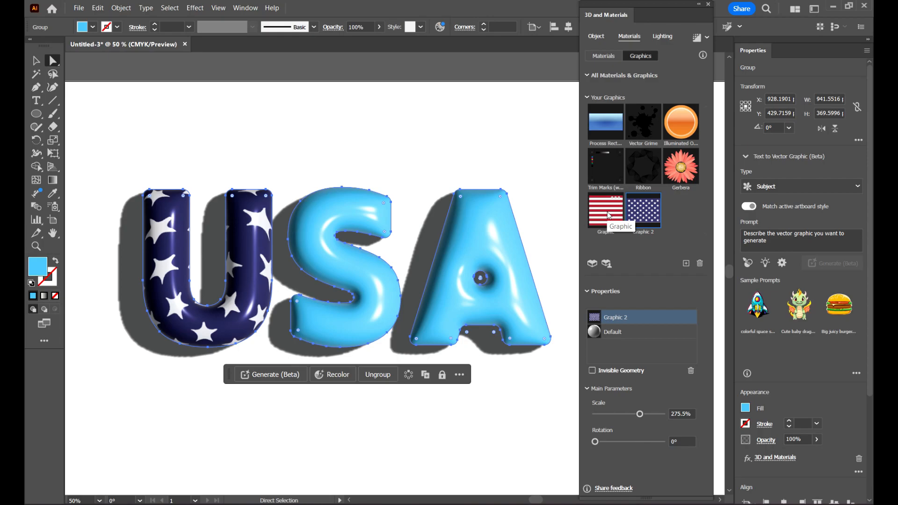
# Apply the striped graphic to the lettering, positioned over the letter S and scaled to about 146%
pyautogui.click(595, 220)
pyautogui.moveTo(340, 294); pyautogui.dragTo(354, 278)
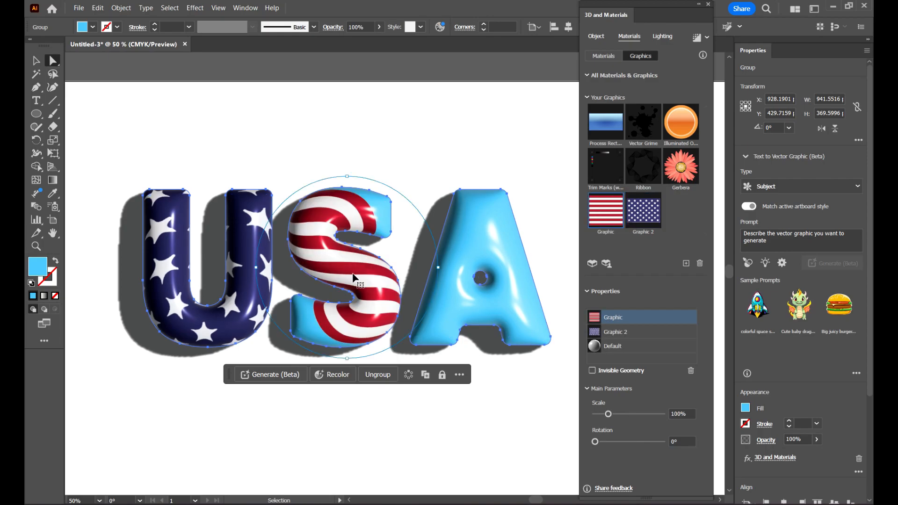
pyautogui.moveTo(348, 177); pyautogui.dragTo(358, 135)
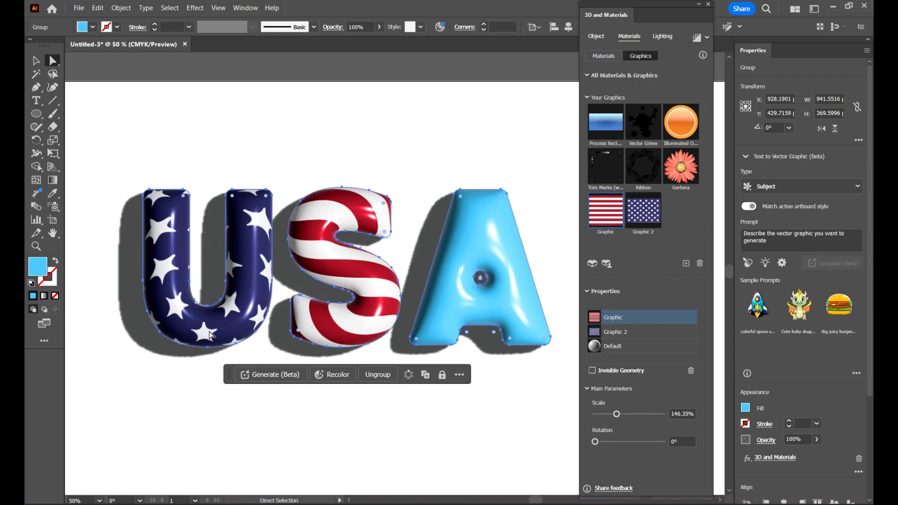
pyautogui.click(173, 415)
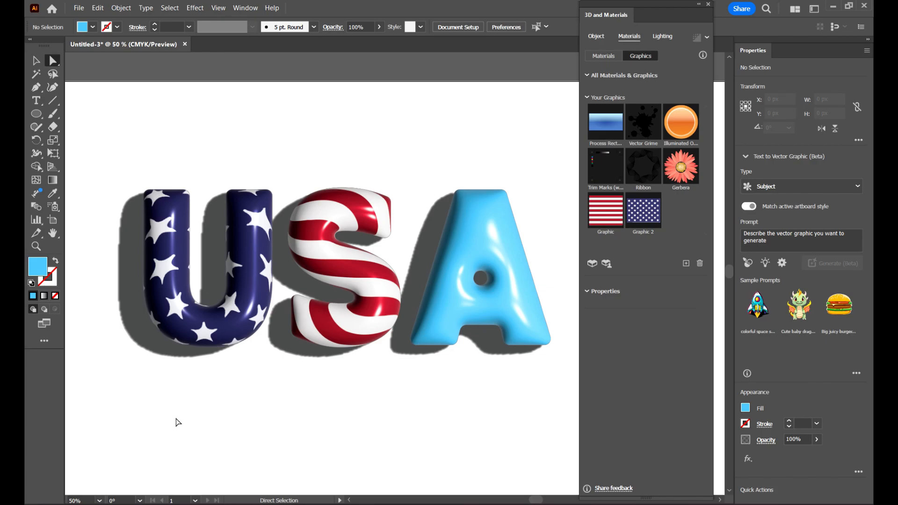
# Show the lettering's 3D object settings and move the USA lettering lower on the artboard, to about Y 521 px
pyautogui.hotkey('ctrl', '-')
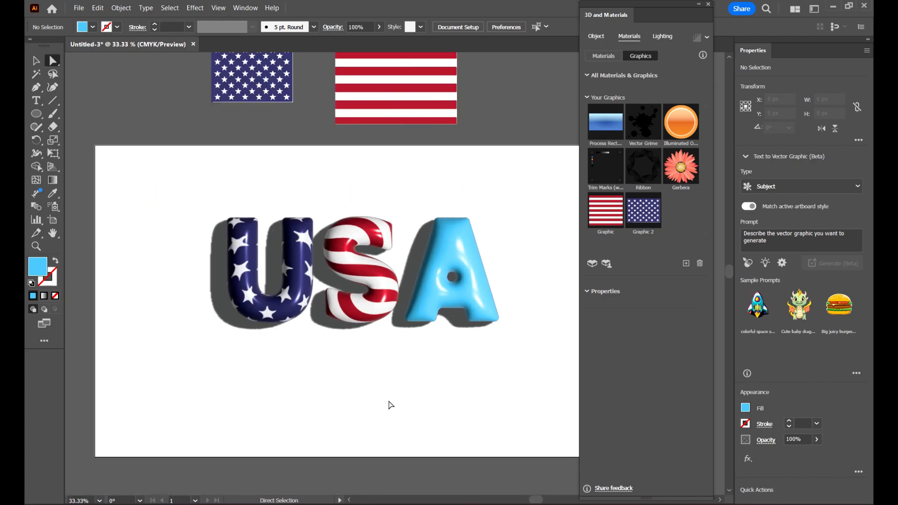
pyautogui.moveTo(379, 374); pyautogui.dragTo(353, 377)
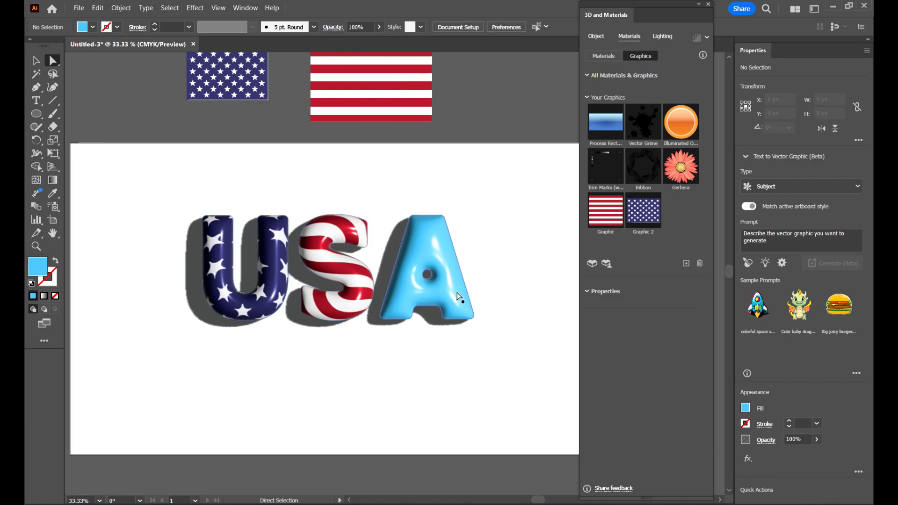
pyautogui.click(597, 36)
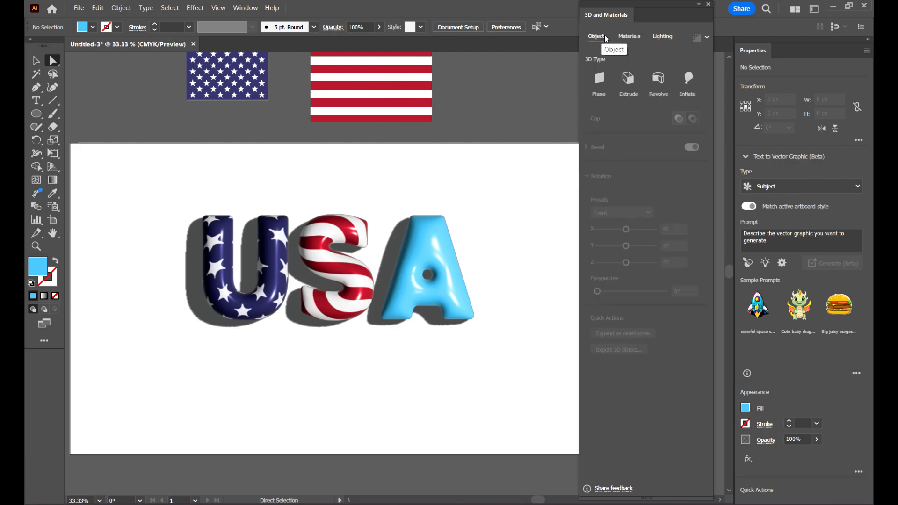
pyautogui.click(341, 265)
pyautogui.click(428, 299)
pyautogui.click(494, 244)
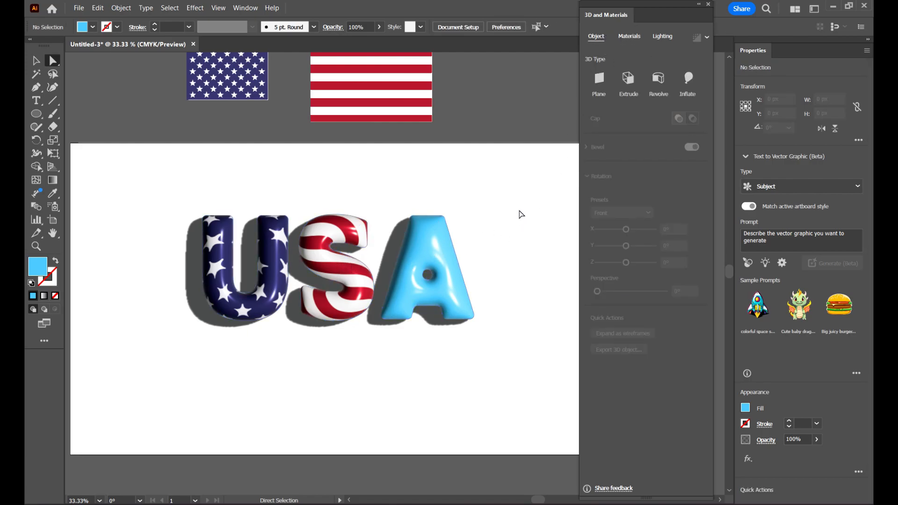
pyautogui.moveTo(339, 262); pyautogui.dragTo(124, 341)
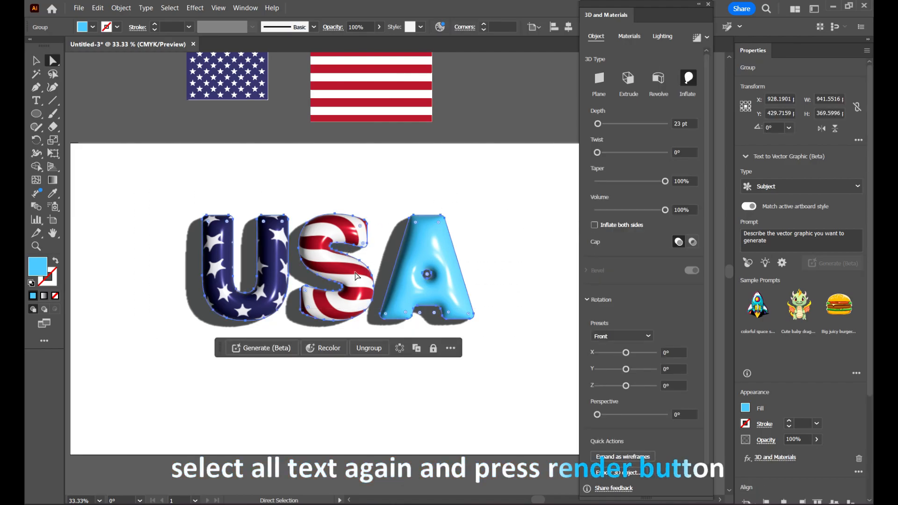
pyautogui.moveTo(340, 269); pyautogui.dragTo(339, 298)
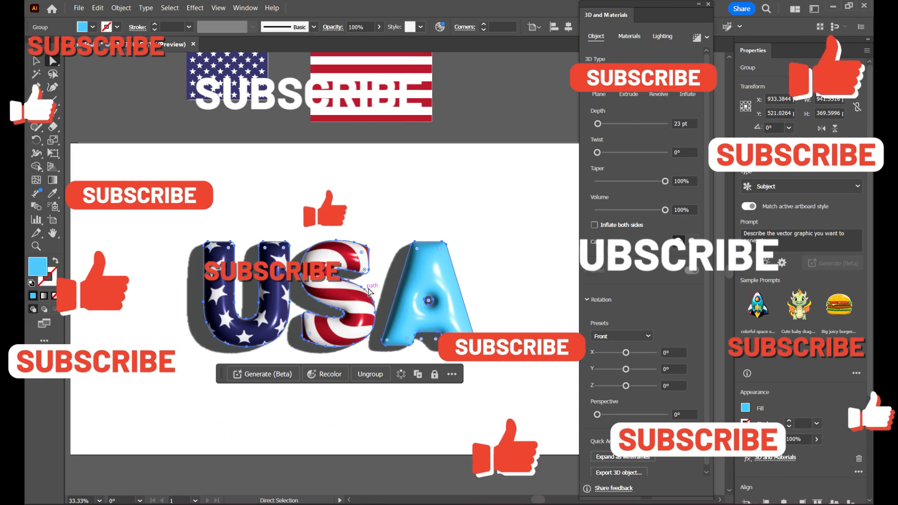
# Render the USA lettering with ray tracing enabled, at High quality with Reduce Noise
pyautogui.click(507, 257)
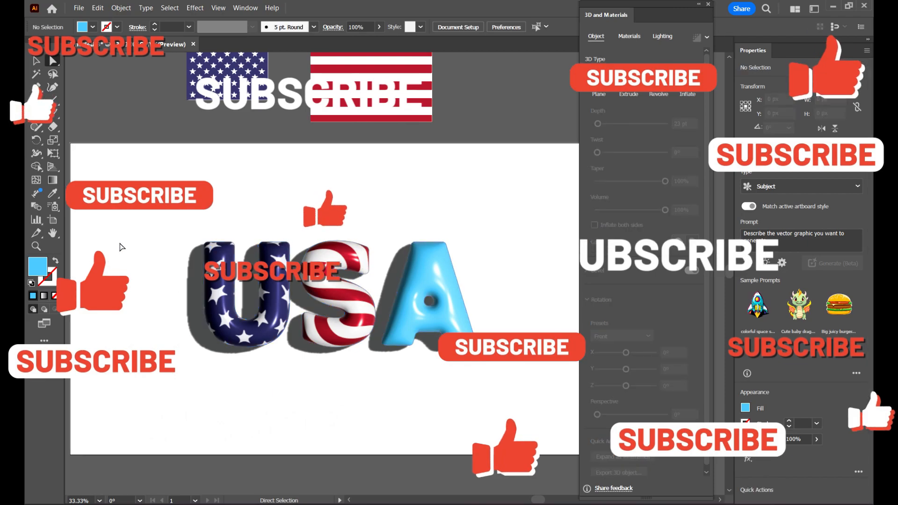
pyautogui.click(412, 332)
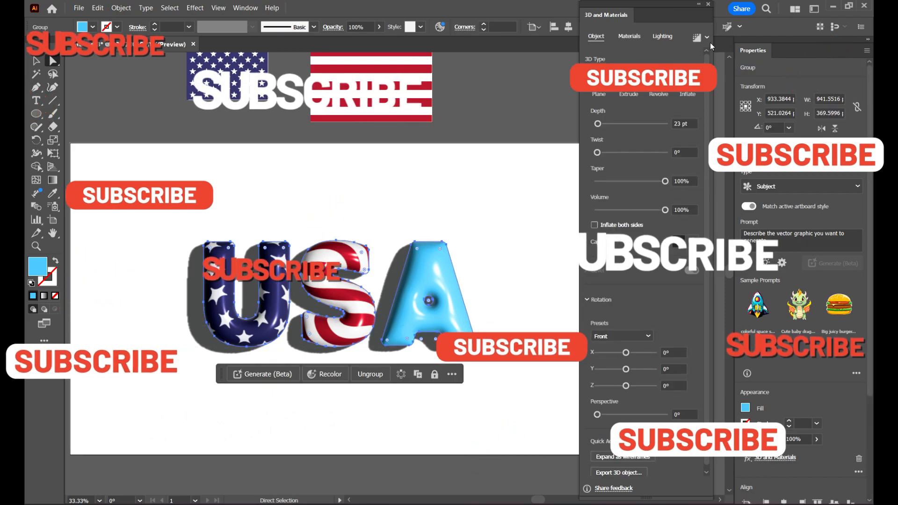
pyautogui.click(707, 38)
pyautogui.click(692, 79)
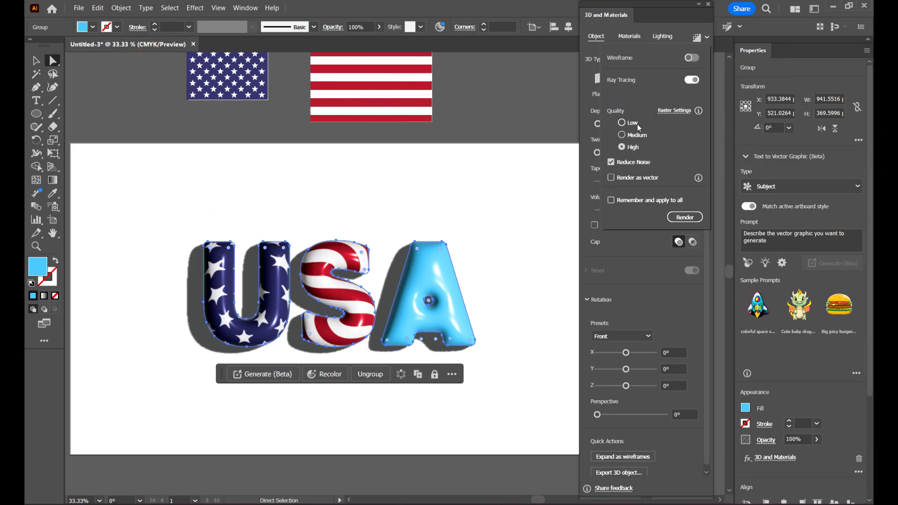
pyautogui.click(687, 217)
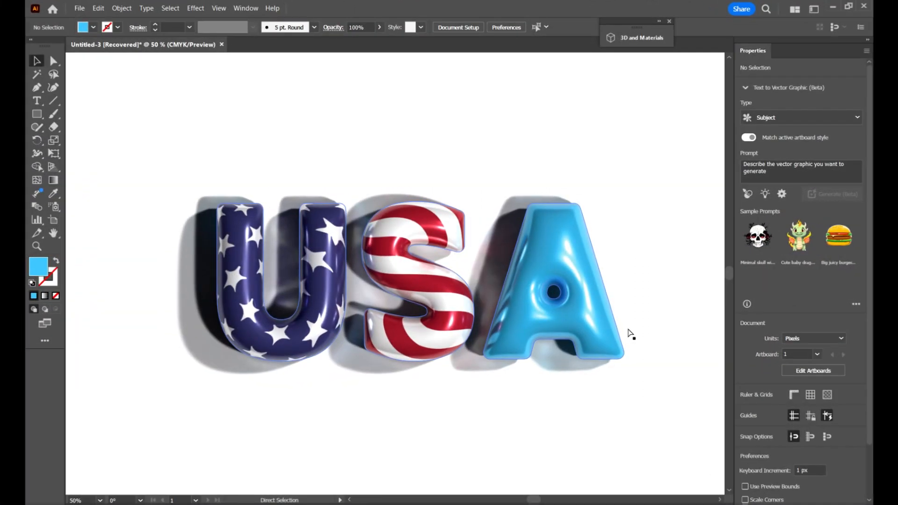
# Examine the rendered letters' surfaces, patterns and shadows up close at up to 150% zoom, and return to the full lettering
pyautogui.hotkey('ctrl', '+')
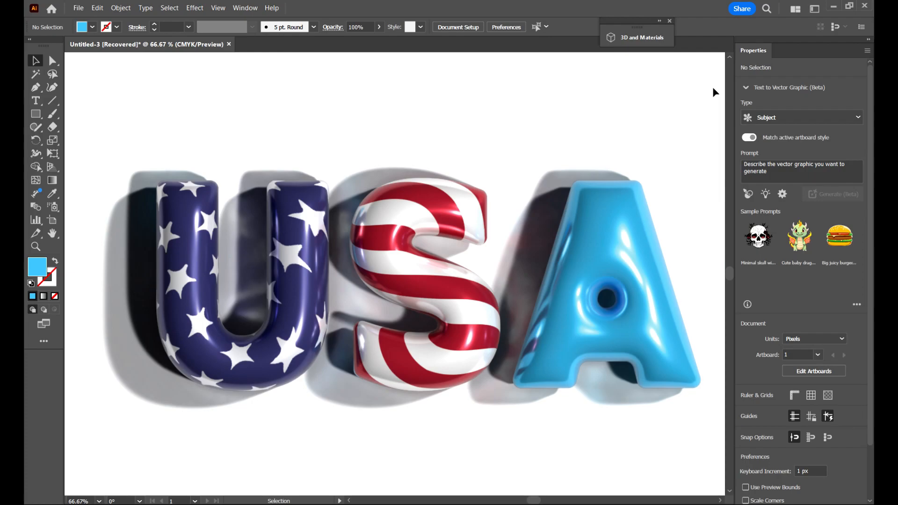
pyautogui.hotkey('ctrl', '+')
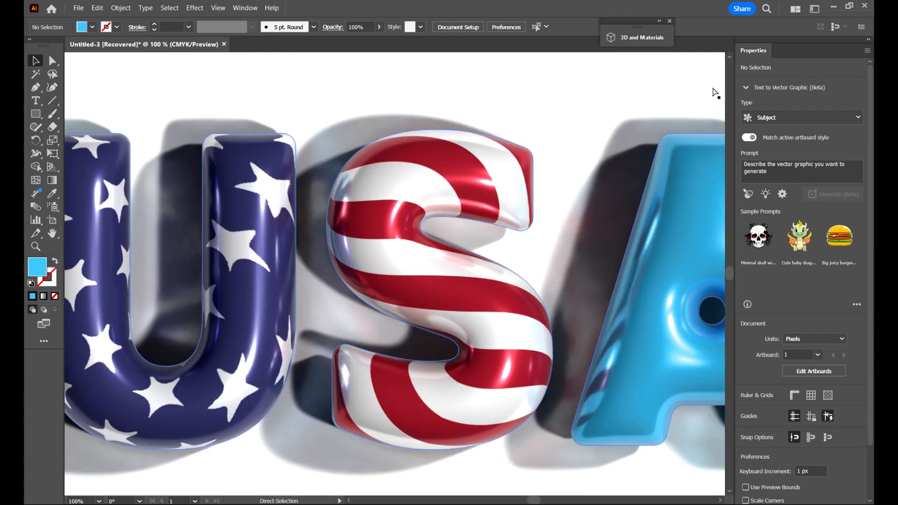
pyautogui.hotkey('ctrl', '+')
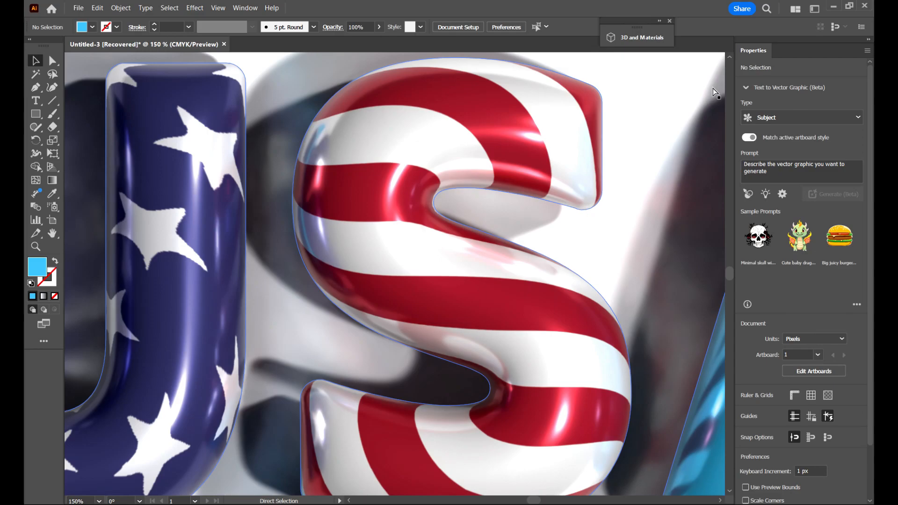
pyautogui.hotkey('ctrl', '-')
pyautogui.hotkey('ctrl', '-')
pyautogui.hotkey('ctrl', '-')
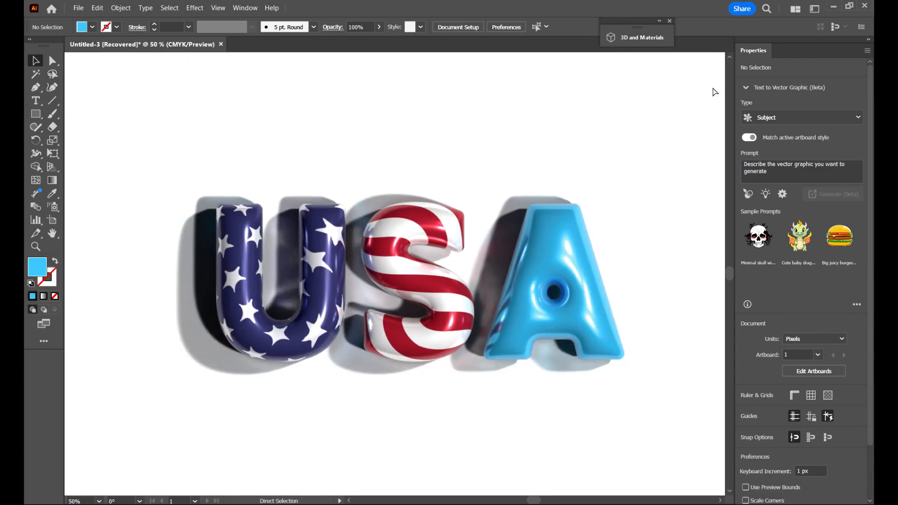